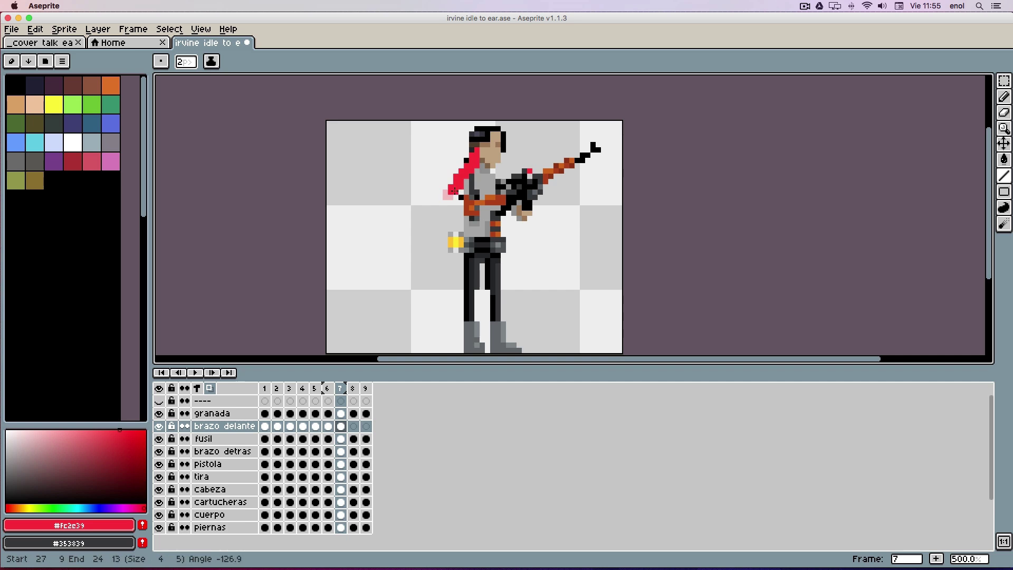
Step: Finish the red forearm guide on the brazo delante layer in frame 7
key(Right)
key(Left)
super+click(477, 177)
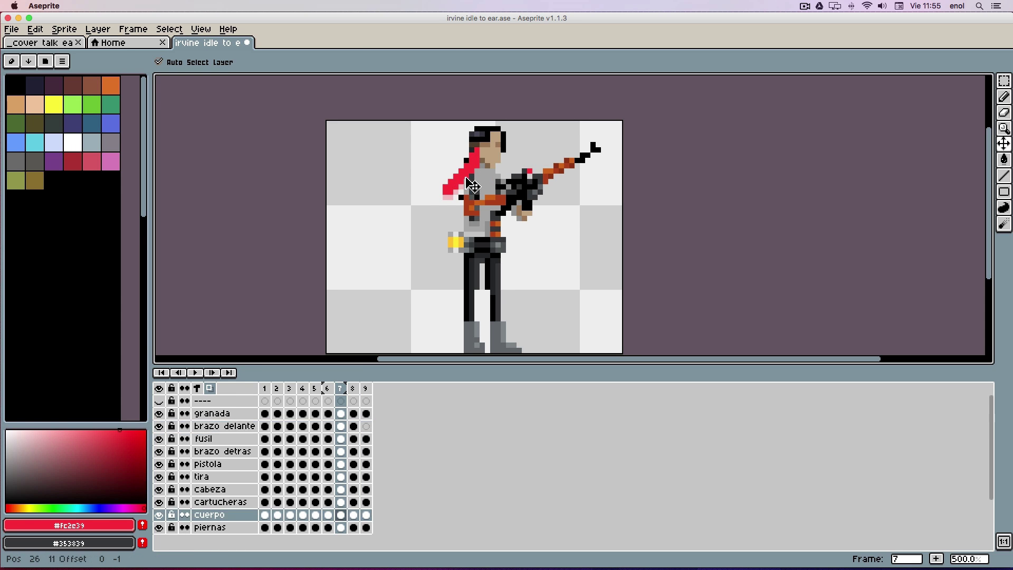
Step: Delete frame 2 from the nine-frame animation and play back the shortened loop
key(Right)
key(Right)
key(Right)
key(Right)
key(Right)
key(Left)
key(alt+c)
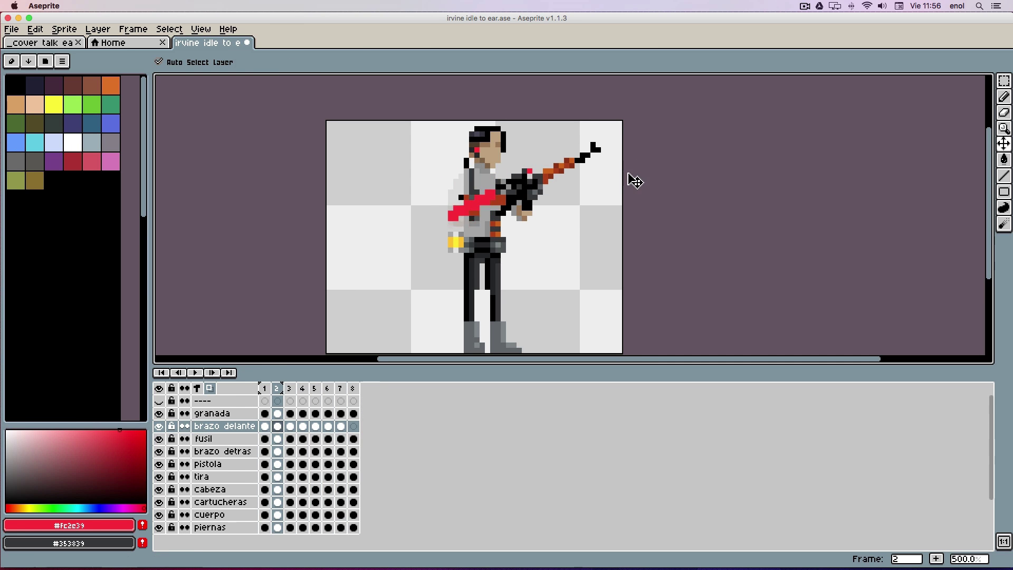
key(Return)
key(Return)
Step: Pick dark gray #353839 with the 1 px Pencil and paint the front hand's glove in frame 7
key(Left)
key(Left)
scroll(500, 139, up, 5)
key(b)
alt+click(410, 259)
mouse_move(393, 209)
mouse_down()
mouse_move(448, 141)
mouse_move(454, 205)
mouse_move(405, 215)
mouse_move(427, 177)
mouse_up()
Step: Paint the front hand's glove dark gray #353839 in the earlier frames, from frame 6 back to frame 3
key(Left)
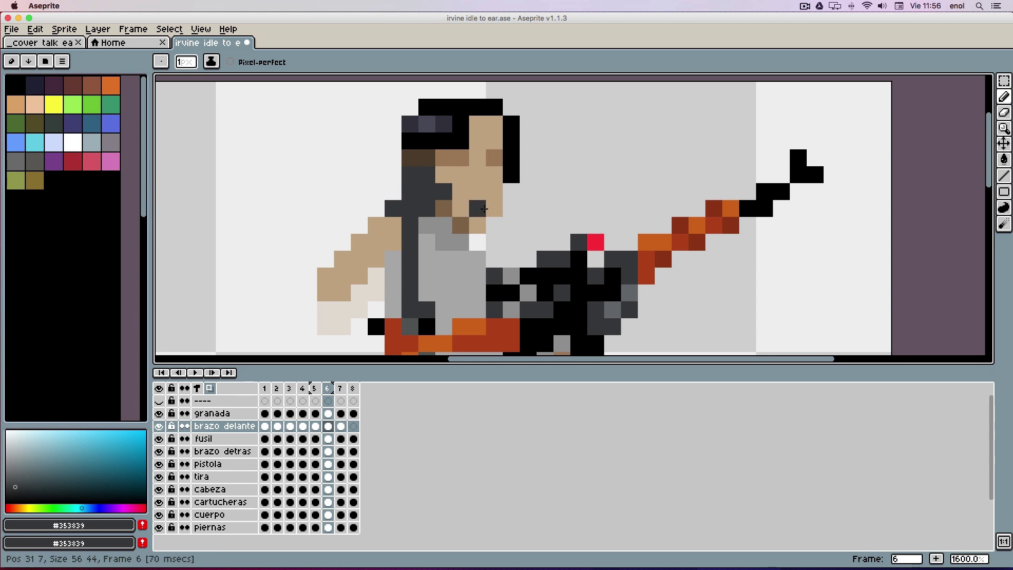
key(Left)
key(Left)
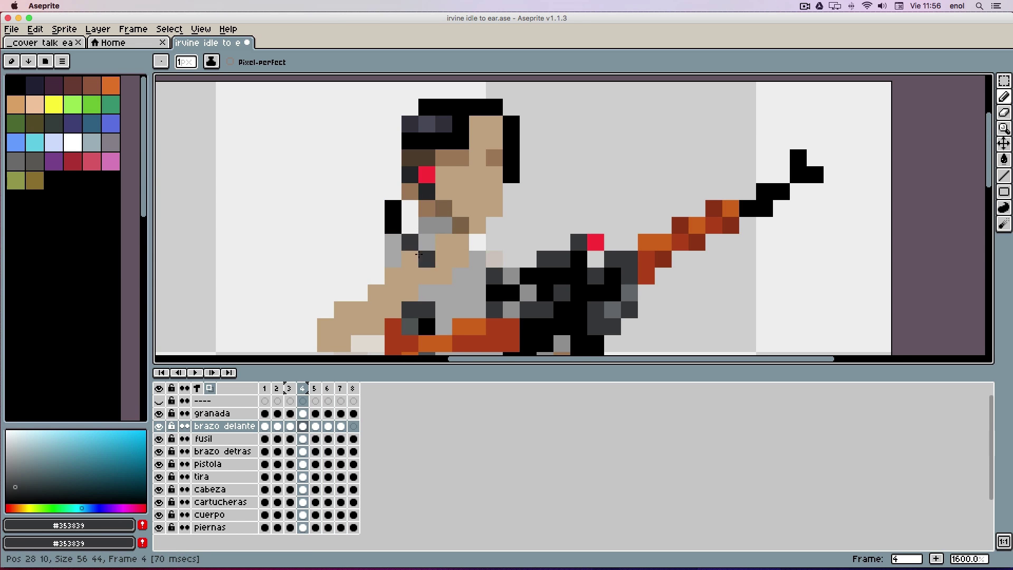
key(Left)
key(Left)
scroll(486, 262, down, 3)
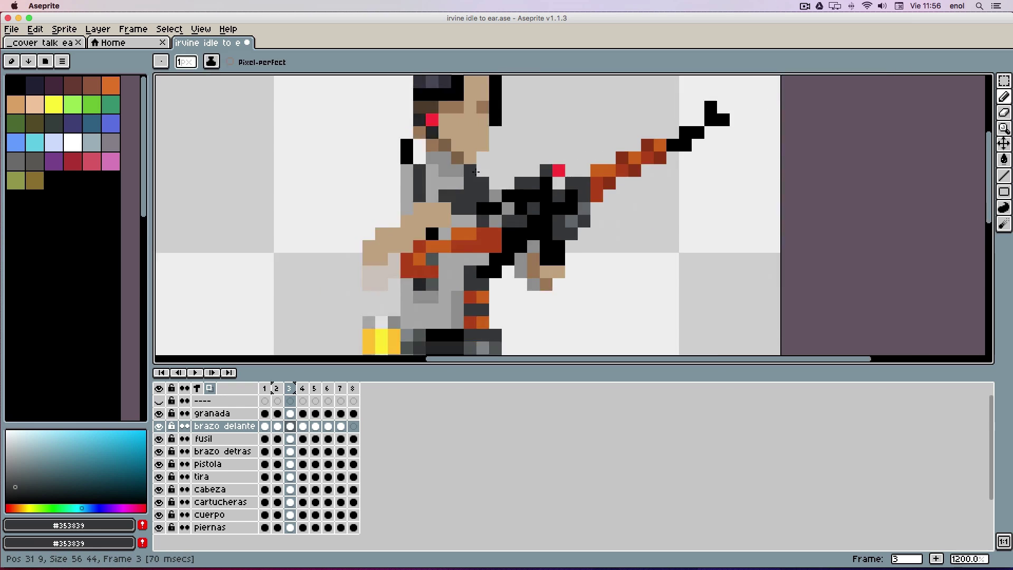
Step: Paint the glove dark gray in frame 2 and check the hand's motion through frame 7
key(Left)
key(Right)
key(Left)
key(Right)
key(Right)
key(Right)
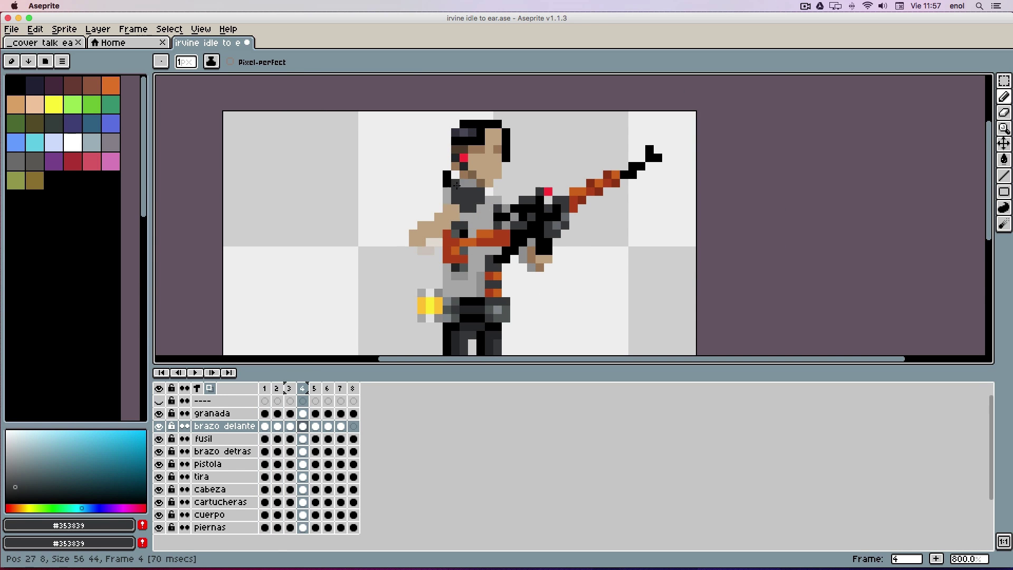
key(Right)
key(Right)
key(Right)
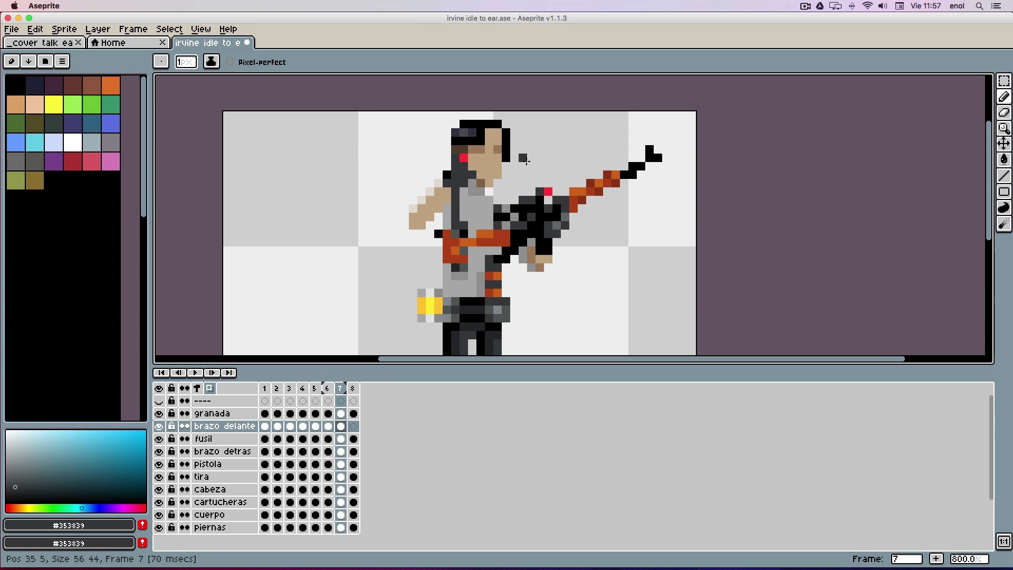
Step: Paste the front arm into frame 8 of brazo delante and raise its forearm by one pixel
key(Right)
key(super+v)
key(m)
drag(447, 250, 404, 216)
key(Up)
key(b)
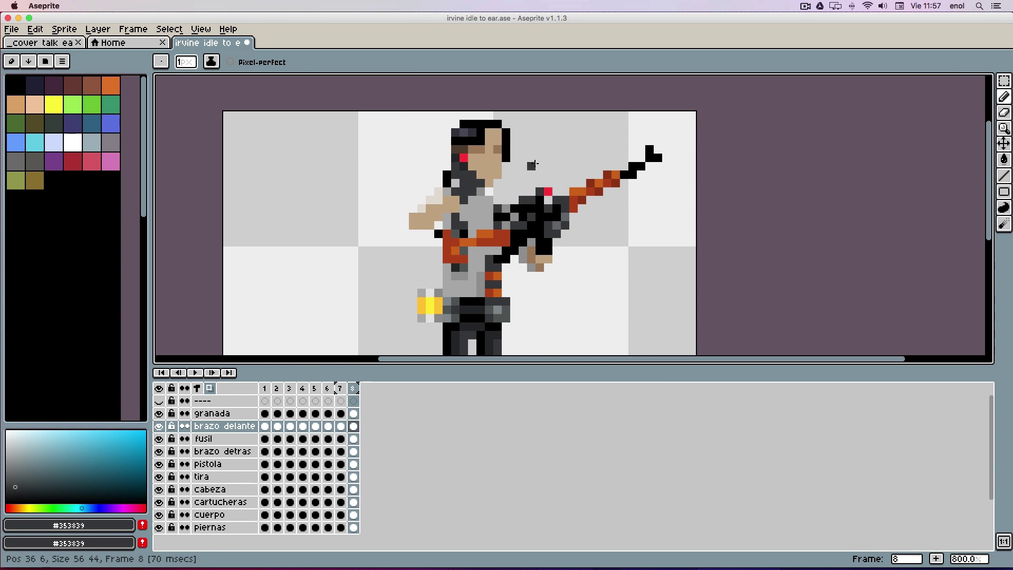
Step: Make the cabeza layer active and sample cyan #00FFFF from the cover talk ear document for the earpiece
key(Right)
key(Right)
key(Right)
super+click(490, 158)
click(42, 44)
alt+click(569, 182)
click(232, 43)
Step: Recolor the earpiece pixel on the cabeza layer cyan in frames 6, 7 and 8
key(Right)
key(Right)
key(Right)
click(463, 157)
key(Right)
click(464, 158)
key(Right)
click(463, 158)
Step: Examine the earpiece color change frame by frame and play the animation
key(Left)
key(Left)
key(Right)
key(Right)
key(Right)
key(Right)
key(Right)
key(Left)
key(Left)
key(Left)
key(Return)
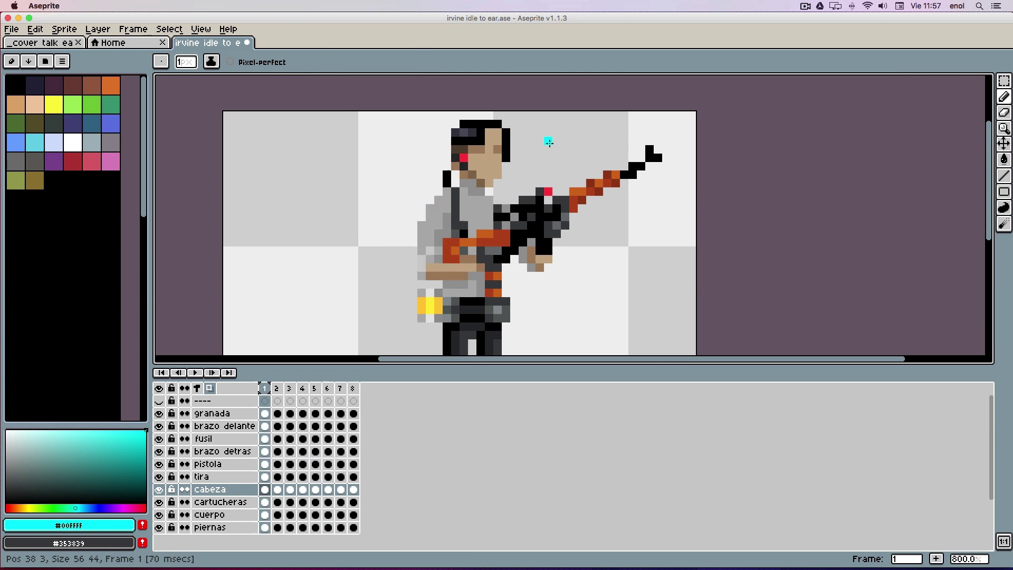
Step: Sample sleeve gray #a6a6a6 and paint the upper-arm sleeve on brazo delante in frames 2 and 3
alt+click(418, 226)
super+click(430, 217)
key(Right)
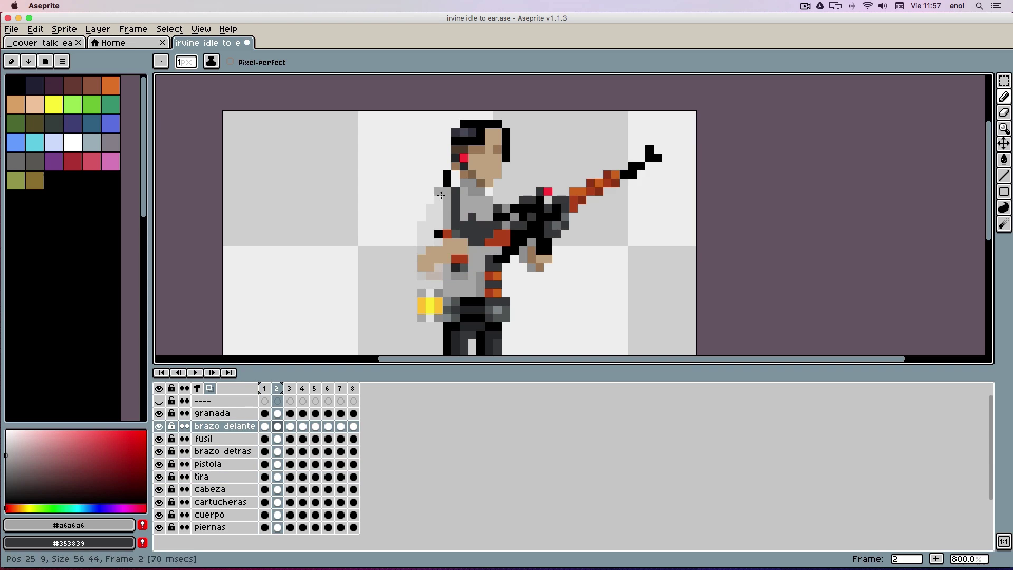
key(Right)
ctrl+click(440, 196)
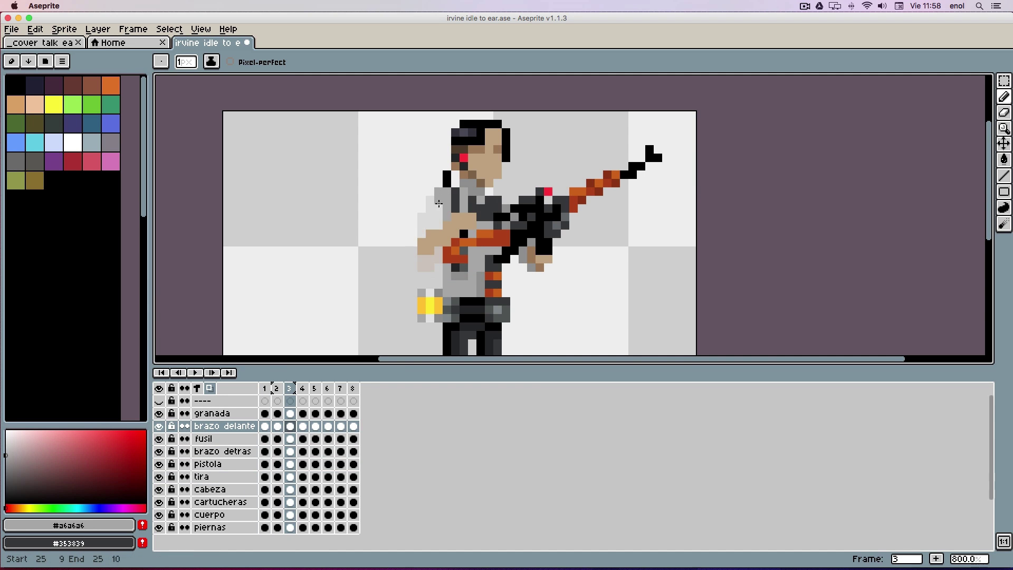
key(Right)
key(Left)
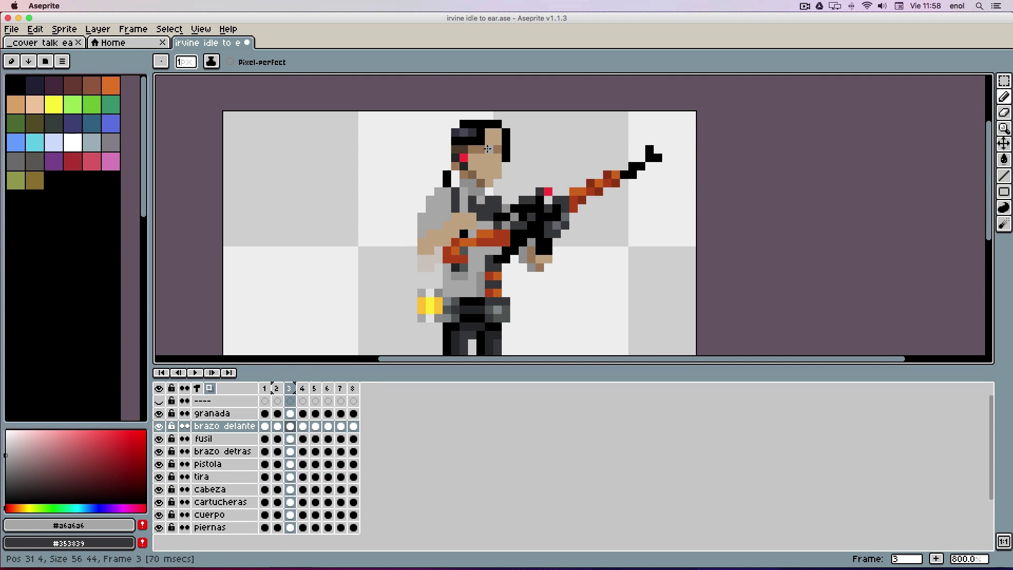
Step: Paint the upper-arm sleeve gray #a6a6a6 on brazo delante in frames 4 through 8
key(Right)
key(Right)
drag(438, 193, 434, 195)
key(Right)
key(Right)
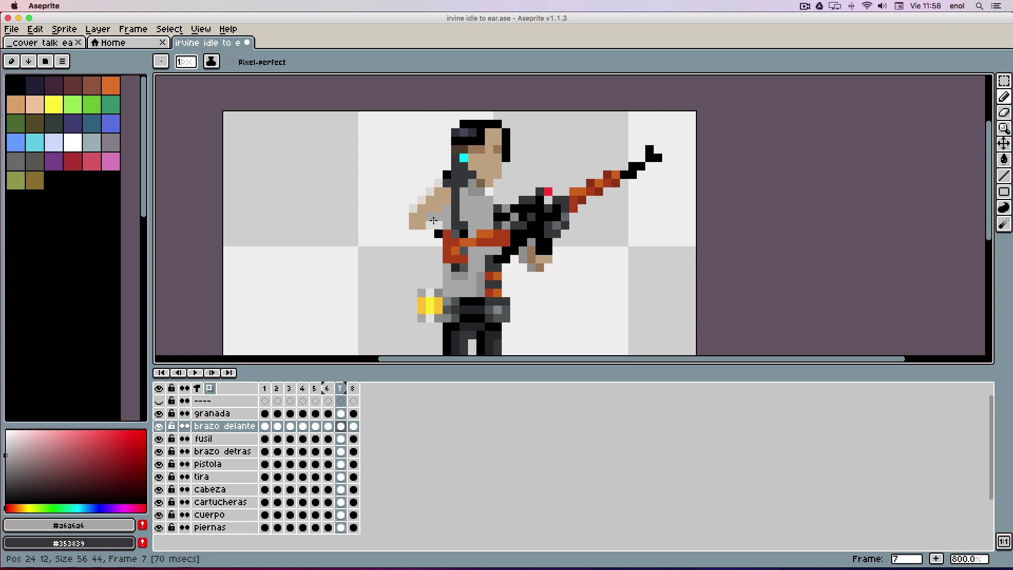
key(Right)
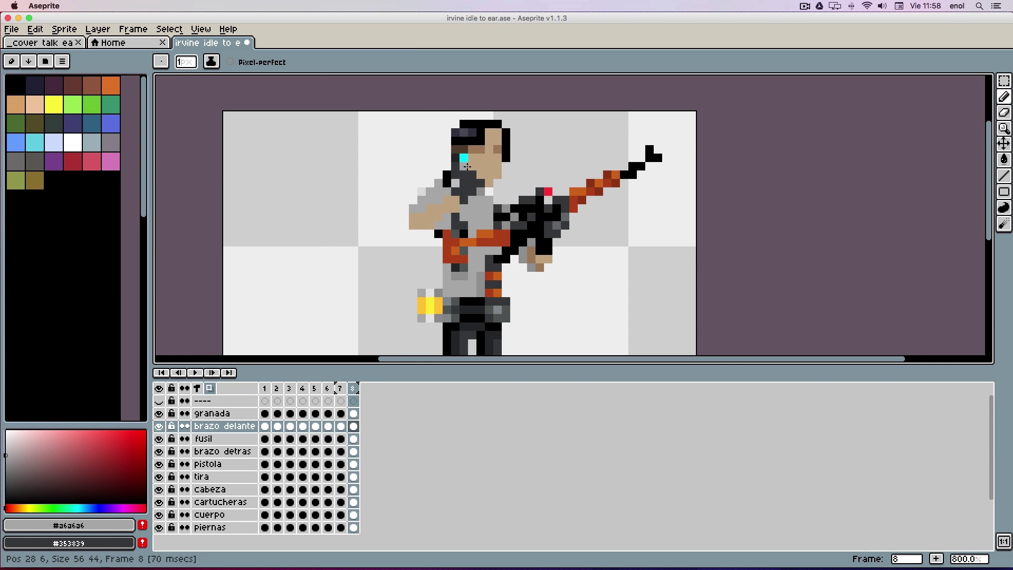
Step: Shade the front sleeve with darker gray #8e8e8e in frames 2 through 8 and play the animation
key(Right)
key(Right)
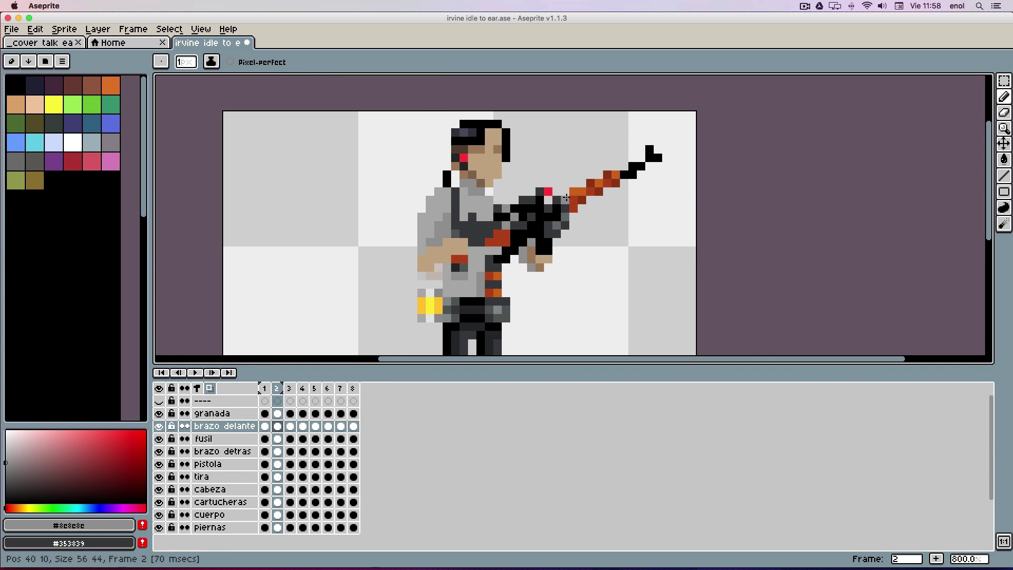
key(Right)
key(Right)
key(Right)
key(Right)
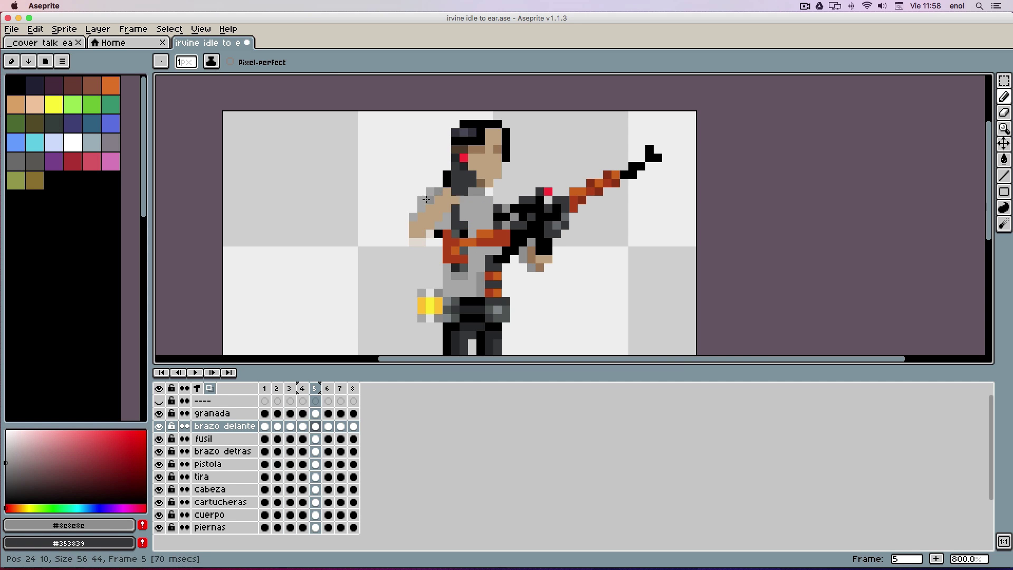
key(Right)
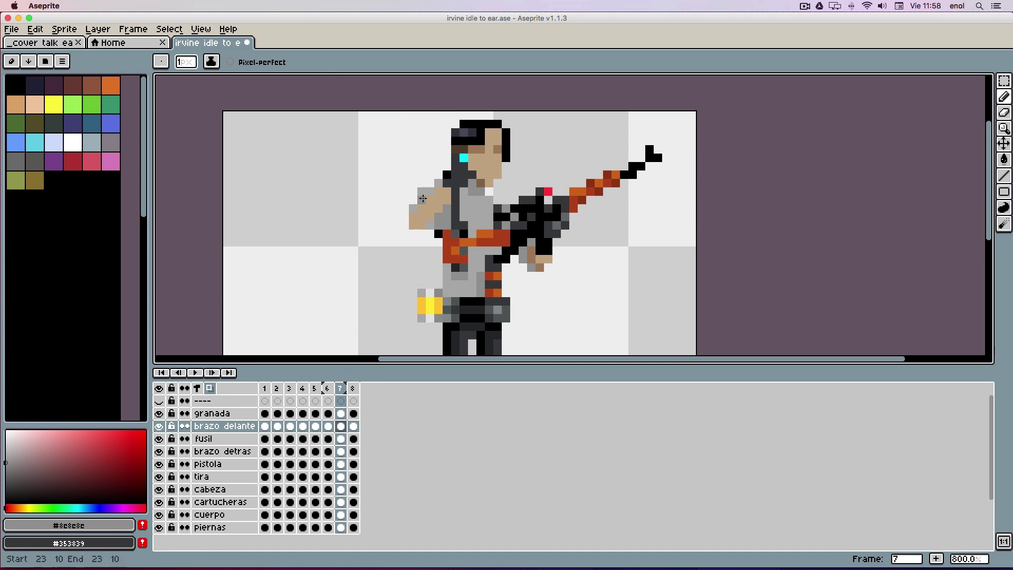
key(Right)
key(Return)
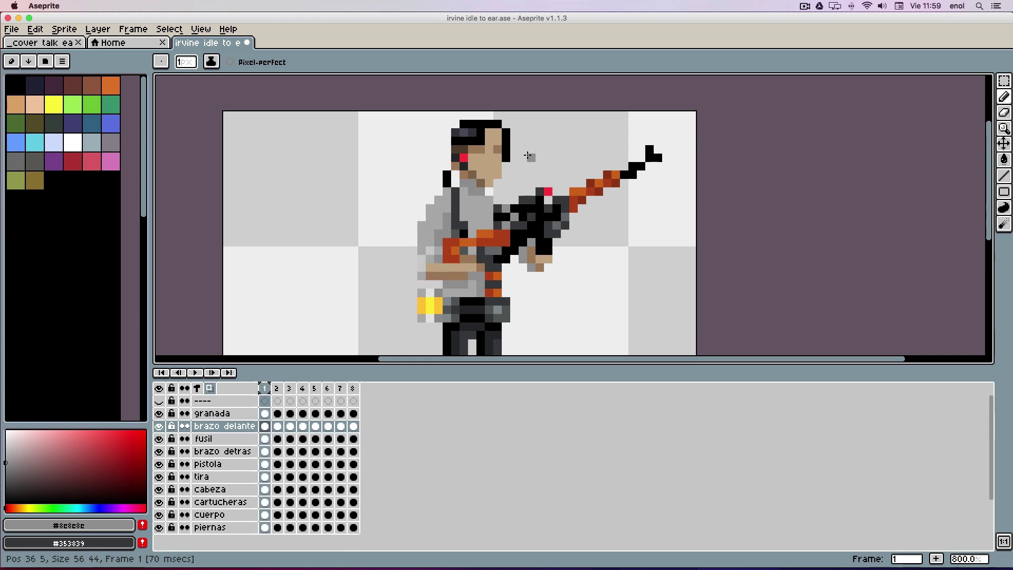
Step: Sample black from the hair behind the neck and touch up that hair on the cabeza layer
key(Right)
key(Right)
key(Left)
alt+click(447, 174)
key(Down)
key(Down)
key(Down)
key(Down)
key(Down)
key(Right)
click(447, 166)
key(Right)
key(Right)
key(Right)
key(Left)
Step: Sample gray #616668 from the rifle and paint glove highlights on brazo delante across the frames
alt+click(564, 217)
key(Right)
key(Right)
super+click(478, 222)
mouse_move(477, 223)
mouse_down()
mouse_move(503, 192)
mouse_move(478, 207)
mouse_move(494, 202)
mouse_move(472, 183)
mouse_up()
alt+click(482, 226)
key(Right)
key(Right)
key(Right)
key(Right)
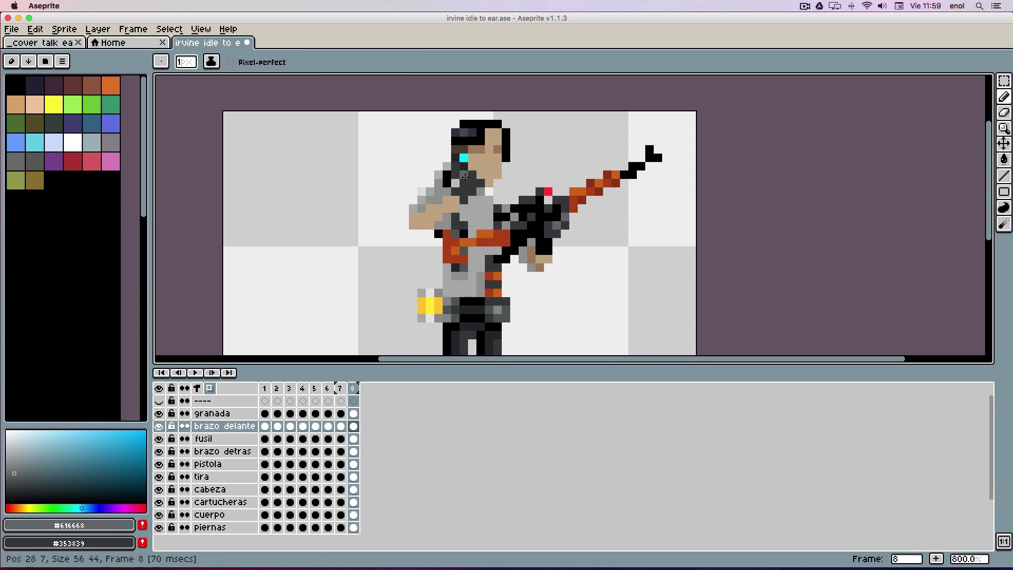
Step: Sample skin shadow brown #9a7756 from the rear hand and shade the front forearm in frames 2 to 4
alt+click(430, 226)
alt+click(531, 253)
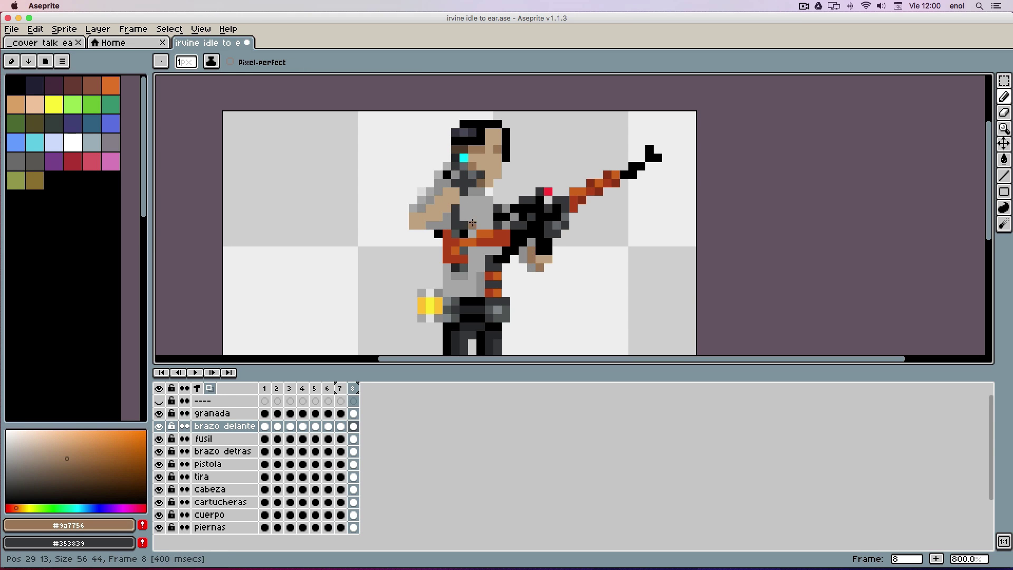
key(Right)
key(Right)
key(.)
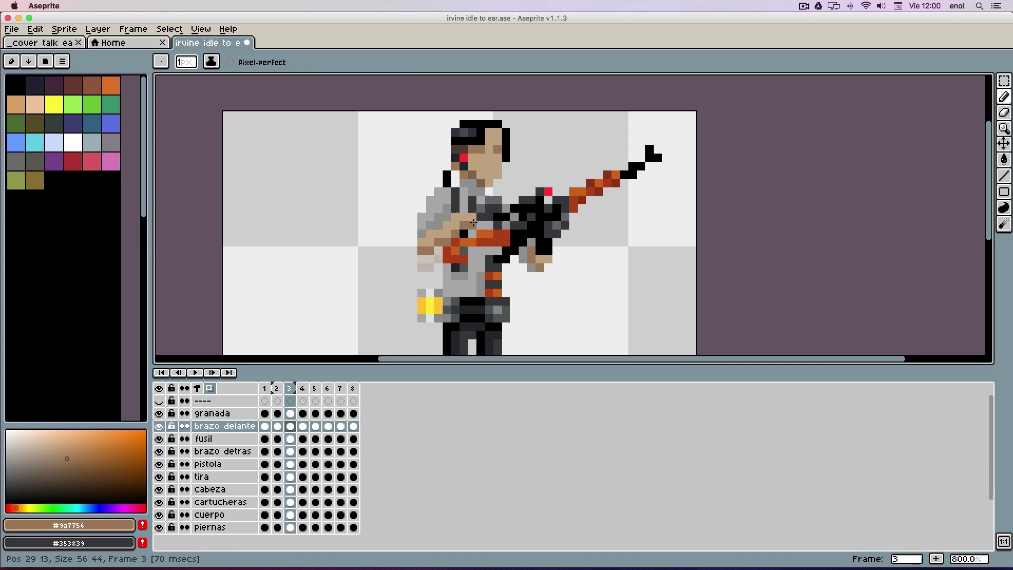
key(.)
key(.)
key(comma)
Step: Continue the brown forearm shading on brazo delante through frame 8 and play the animation
ctrl+click(470, 203)
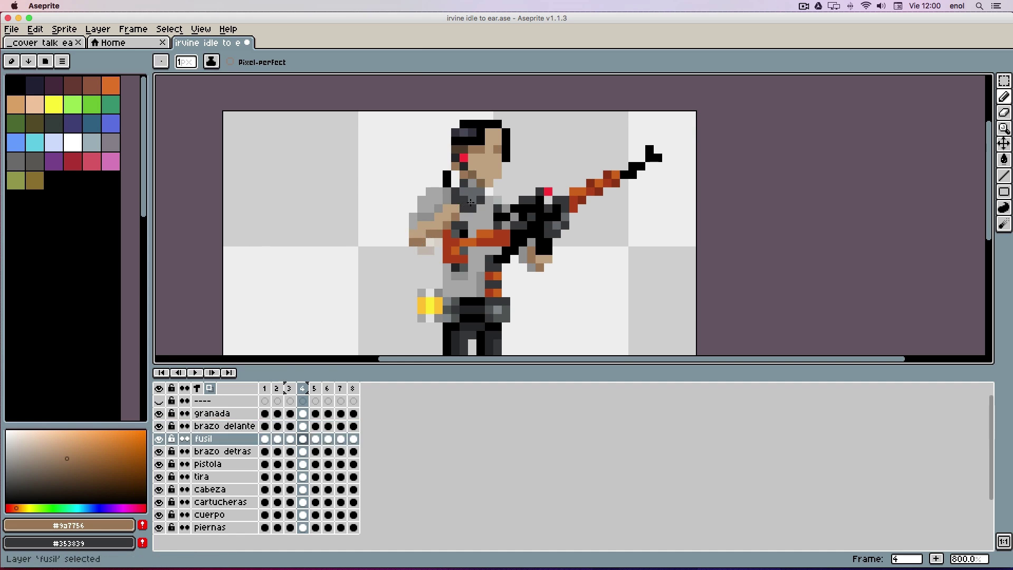
ctrl+click(419, 217)
key(.)
key(.)
key(.)
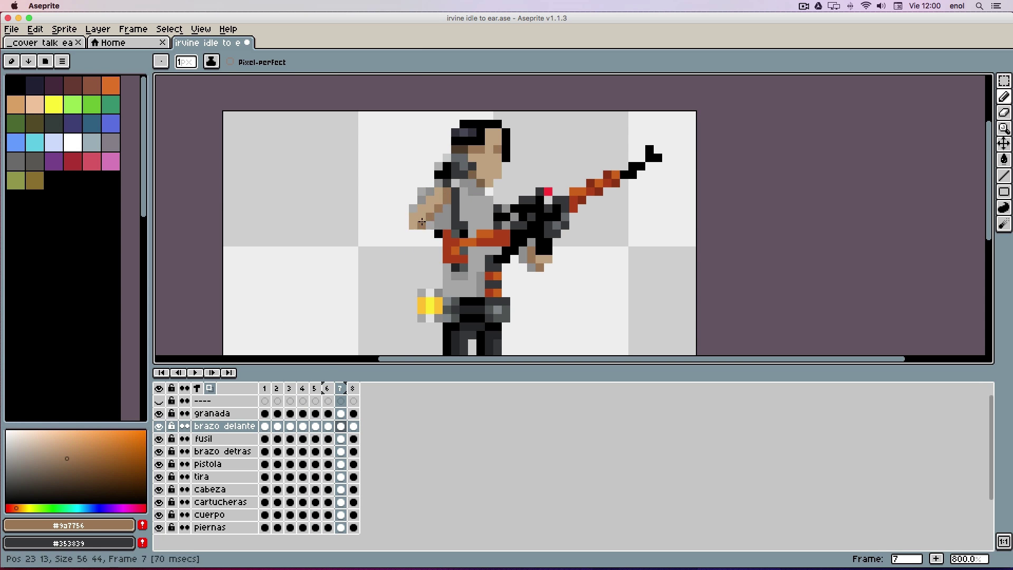
key(.)
key(Return)
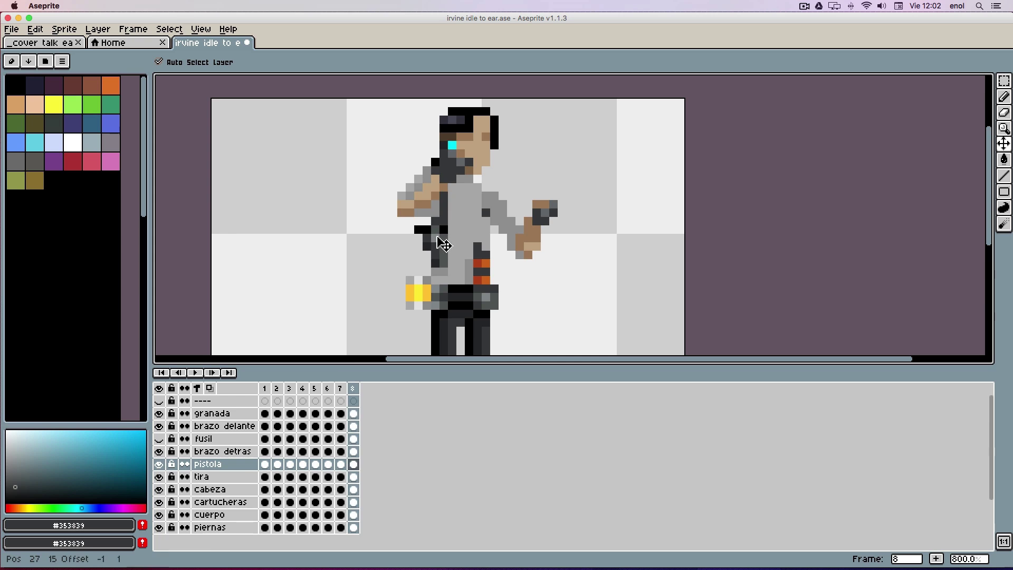
Step: Reposition the chest pistol on the pistola layer in frame 1 and check the arm across the following frames
key(.)
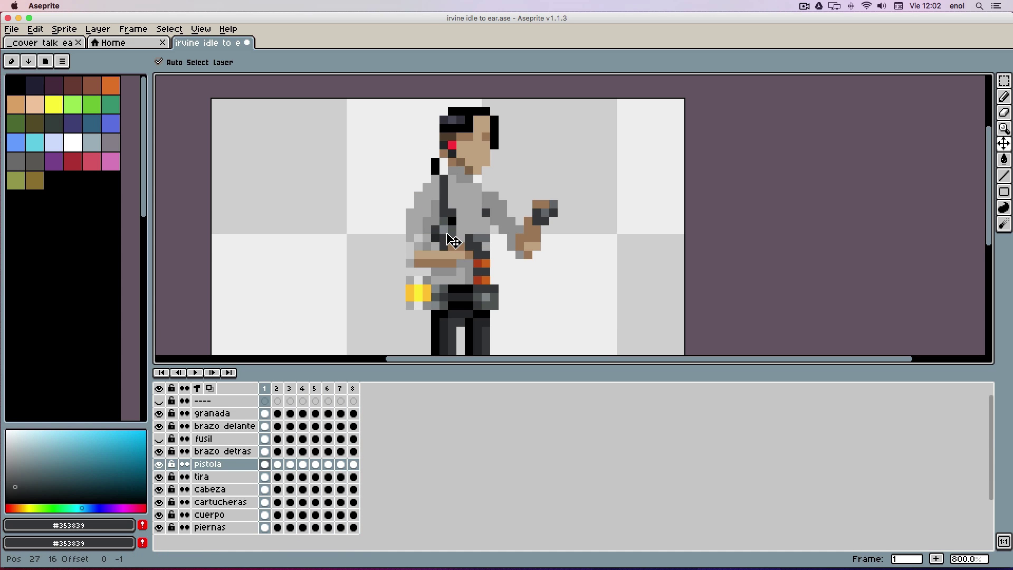
click(466, 229)
key(Right)
key(b)
key(Right)
key(Right)
key(Right)
key(Right)
key(Left)
key(Right)
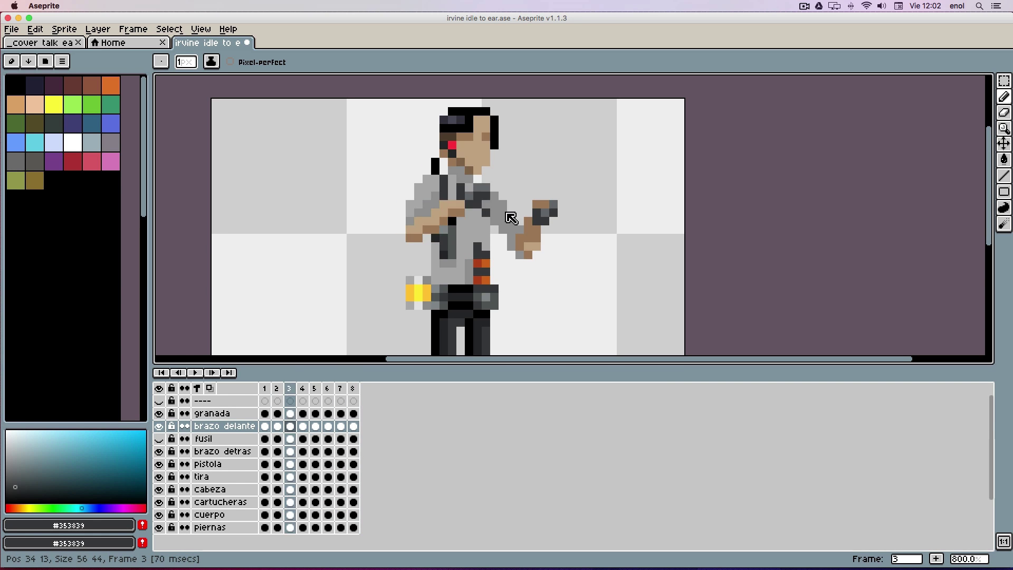
Step: Toggle the fusil layer's visibility, touch up the strap on the tira layer in frame 2, and check the other frames
click(160, 438)
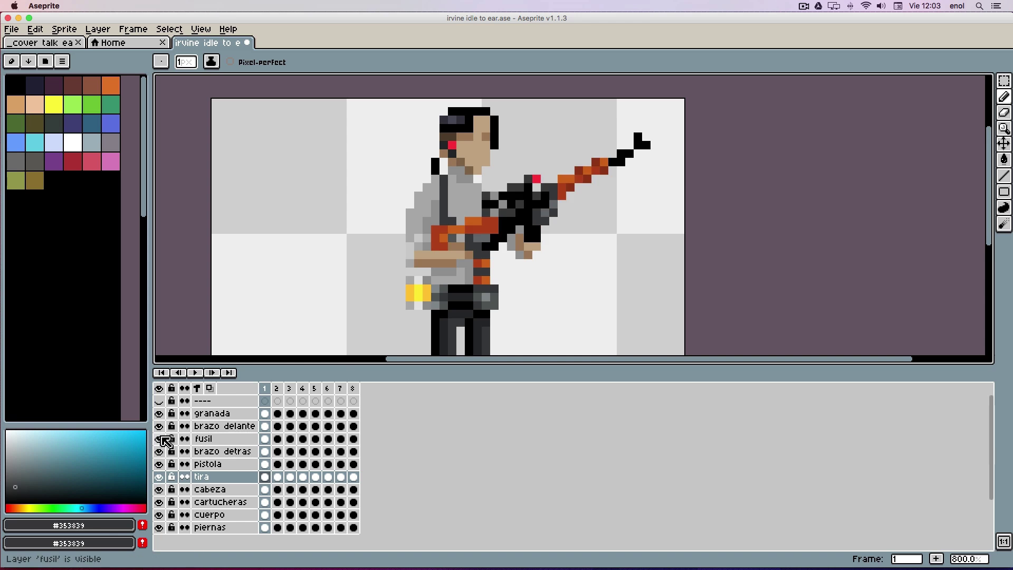
click(160, 439)
key(Right)
mouse_move(464, 221)
mouse_down()
mouse_move(485, 221)
mouse_move(462, 221)
mouse_up()
key(Right)
key(Right)
key(Left)
key(Right)
key(Right)
key(Right)
key(Right)
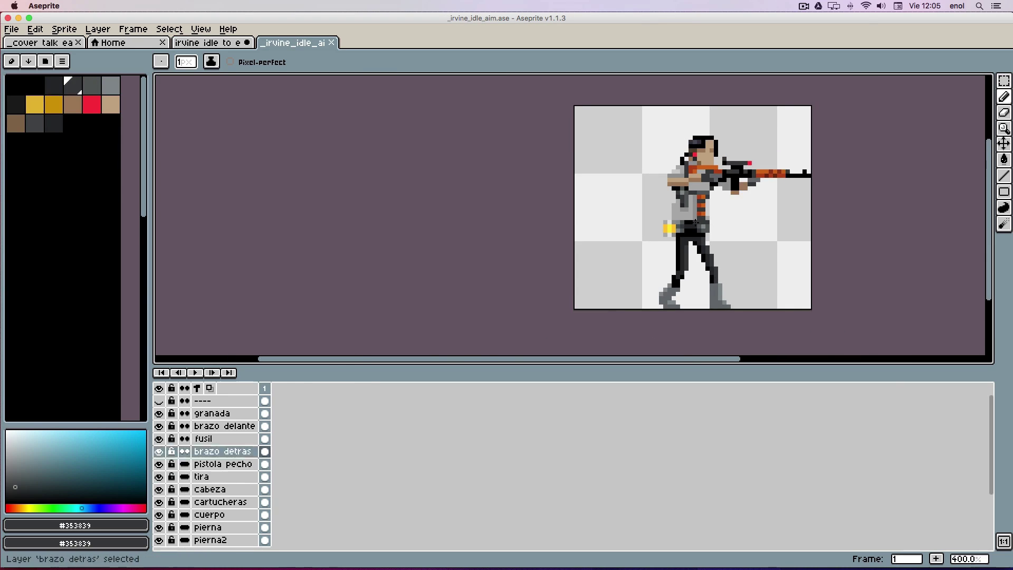
Step: Switch from the aiming sprite's fusil layer to irvine idle to ear.ase and clear its fusil cels in frames 2 to 8
key(Up)
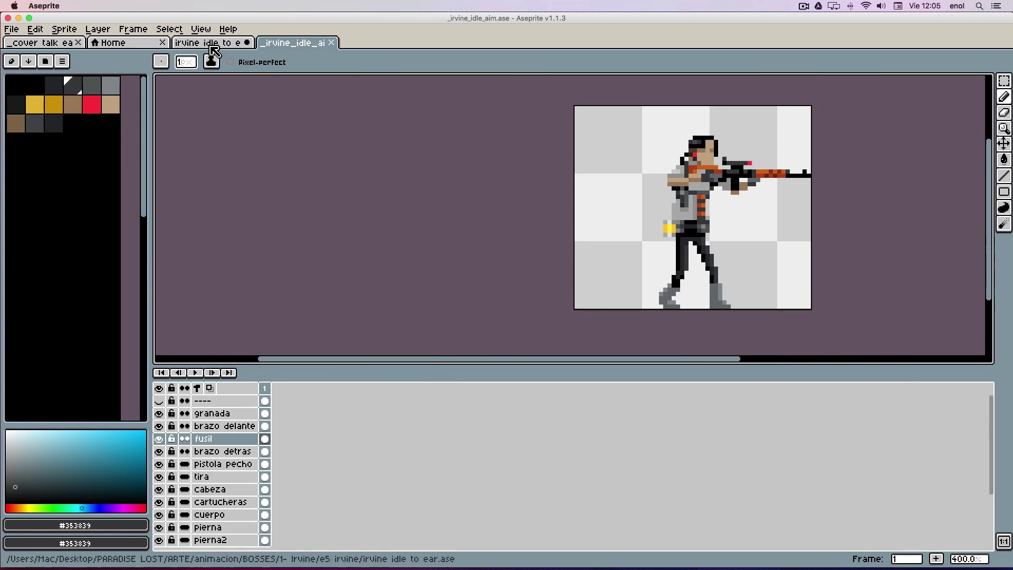
click(210, 42)
key(Delete)
key(Right)
key(Delete)
key(Right)
key(Delete)
key(Right)
key(Delete)
key(Right)
key(Delete)
key(Right)
key(Delete)
key(Right)
key(Delete)
Step: Paste the rifle into the fusil layer in every frame from 2 to 8
click(277, 440)
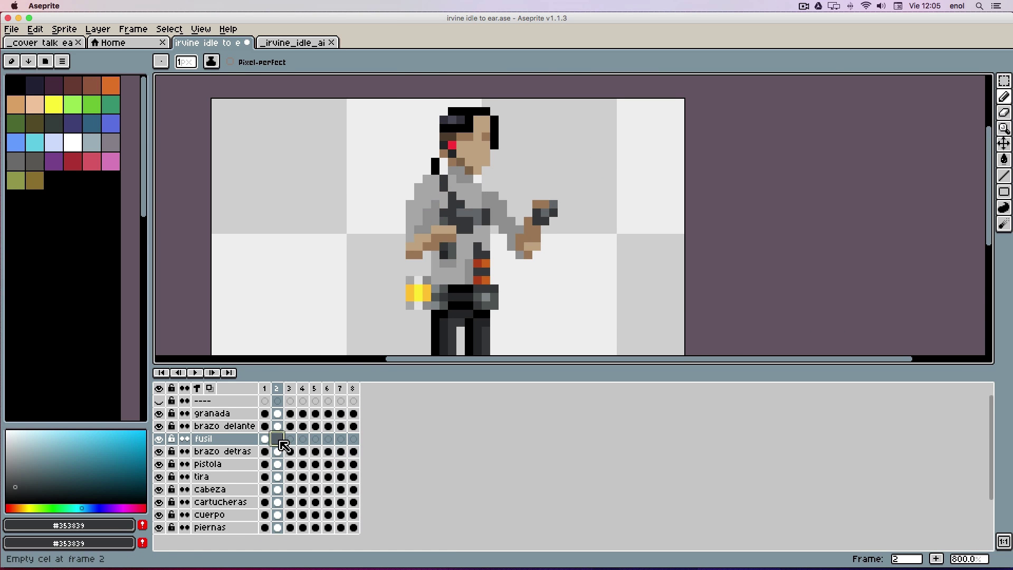
key(super+v)
click(265, 439)
click(274, 439)
key(Right)
key(super+v)
key(Right)
key(super+v)
key(Right)
key(super+v)
key(Right)
key(super+v)
key(Right)
key(super+v)
key(Right)
key(super+v)
key(Left)
key(Left)
key(Left)
key(Left)
key(Left)
key(Left)
key(Left)
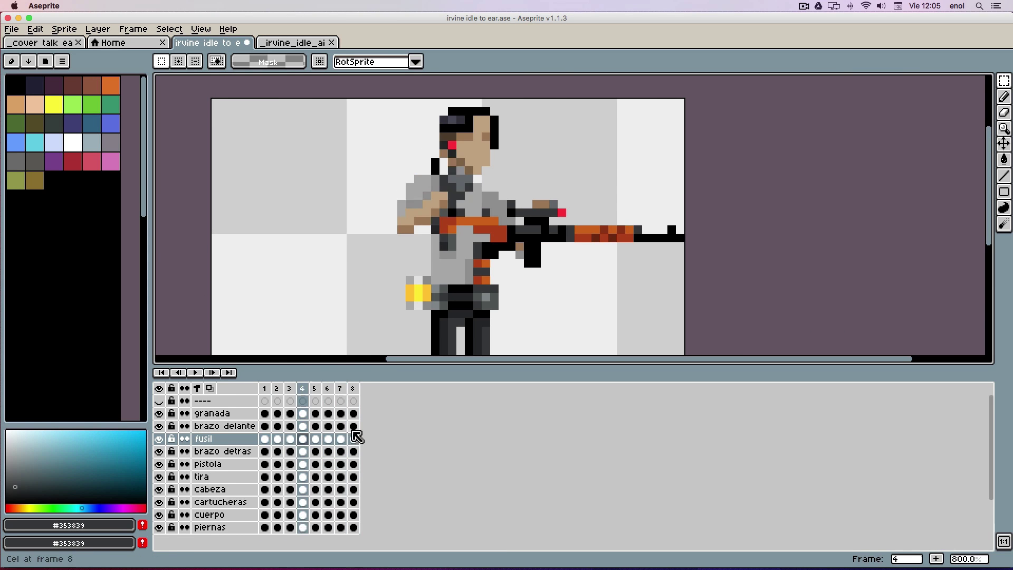
Step: Enable onion skinning, rotate the rifle in frame 2 about 24.7 degrees barrel-up, and move it into the soldier's hands
click(210, 389)
key(Right)
key(super+t)
drag(692, 272, 697, 218)
drag(588, 232, 572, 198)
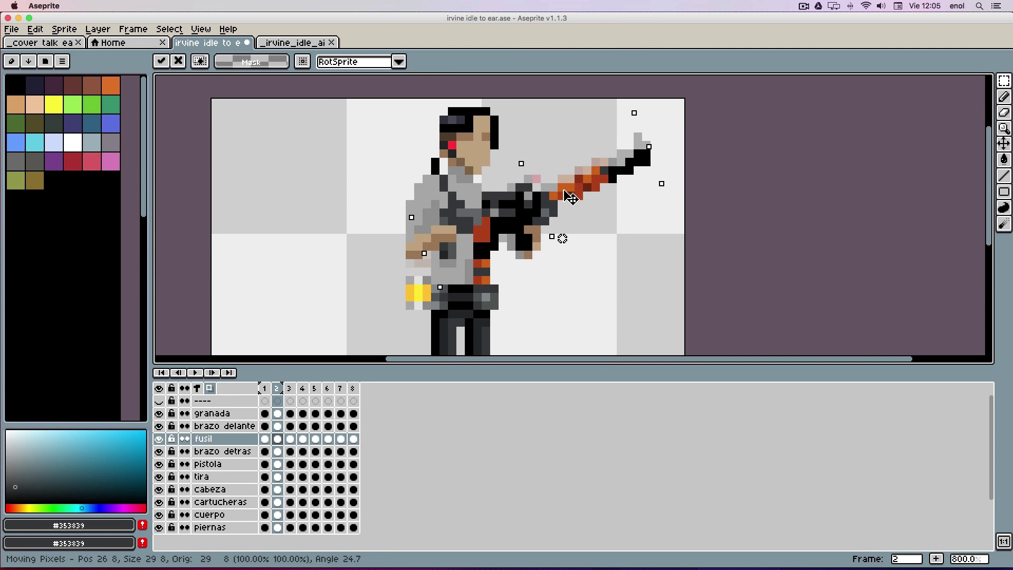
click(638, 272)
Step: Rotate the rifle barrel-up in frame 3 and shift it slightly to fit the arms
key(Left)
key(Right)
key(Right)
key(super+t)
drag(691, 269, 695, 228)
key(Return)
drag(556, 230, 547, 218)
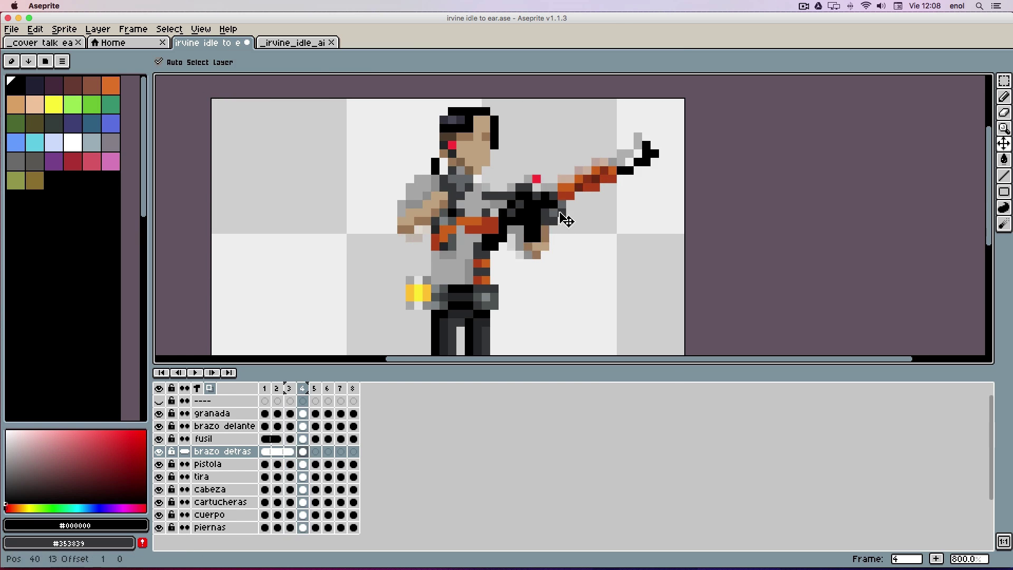
Step: Duplicate the rear arm on the brazo detras layer into frames 5 to 8
click(188, 453)
key(alt+d)
key(alt+d)
key(alt+d)
key(alt+d)
Step: Step through the frames, nudge the rear hand down slightly under the rifle, and play the animation
key(Right)
key(Right)
key(Right)
key(Right)
key(Right)
key(Left)
key(Right)
drag(553, 240, 552, 249)
key(Return)
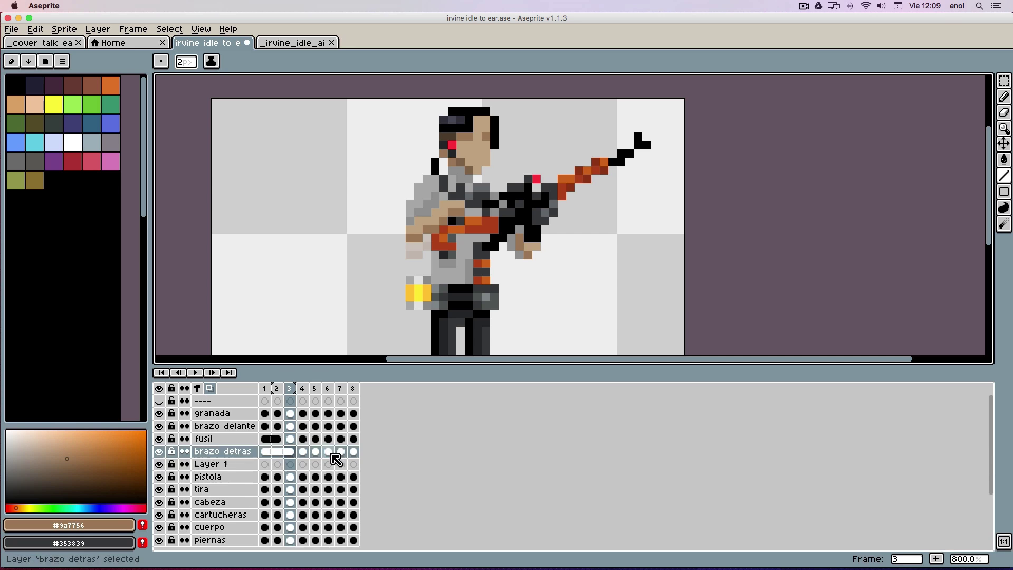
Step: Paint the rear forearm and hand under the rifle in brown #9a7756 on Layer 1, frames 4 to 8
key(Right)
key(Down)
drag(545, 232, 524, 253)
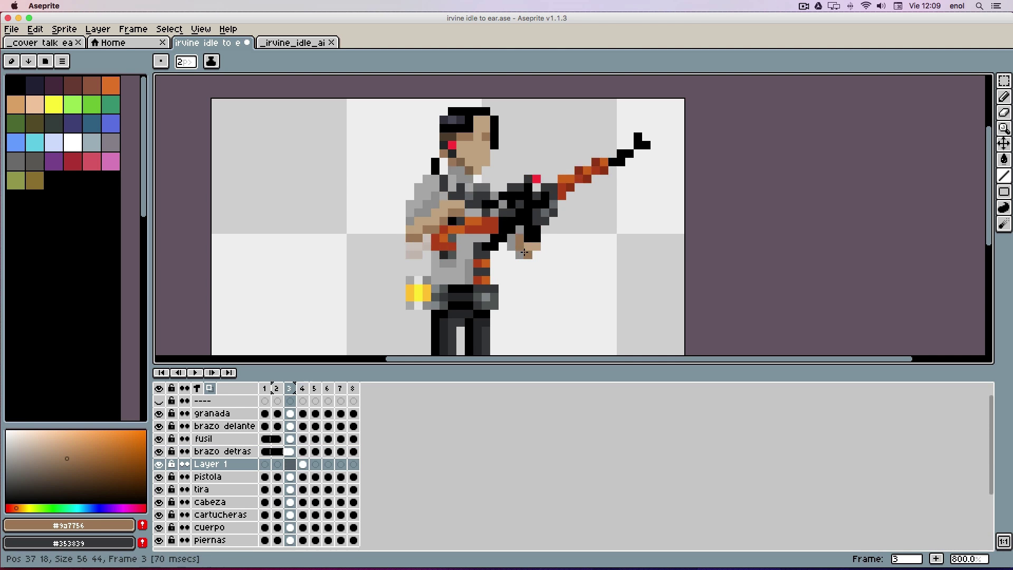
key(Right)
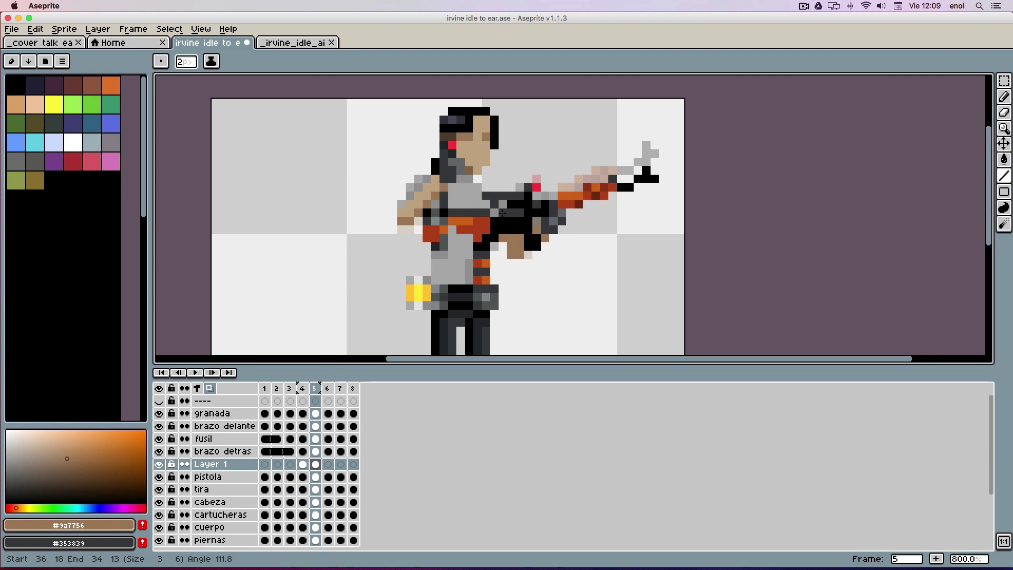
key(Right)
click(512, 252)
click(499, 199)
key(Right)
click(512, 250)
key(Right)
Step: Review the rear arm across the frames, touch up a brown pixel beside the chest with the pencil, and play the animation
key(Right)
key(Left)
key(Left)
key(Left)
key(Left)
key(b)
key(Right)
key(Right)
click(486, 187)
key(Return)
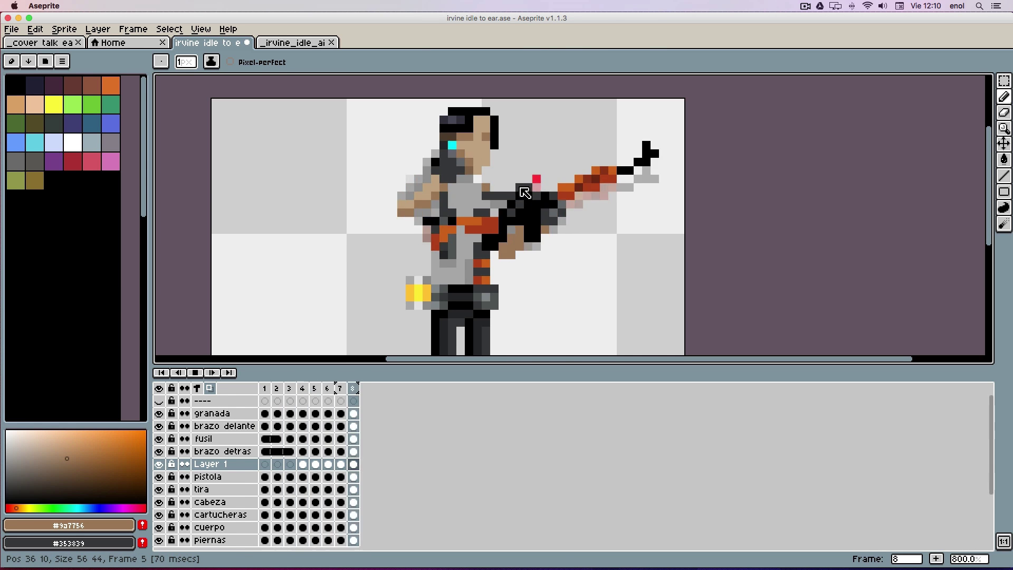
Step: Stop playback, sample dark grey #353839, and touch up the chest strap on the tira layer in frames 4 and 5
key(Return)
key(Down)
key(Down)
key(Right)
alt+click(491, 196)
key(Left)
key(Left)
key(Left)
key(Right)
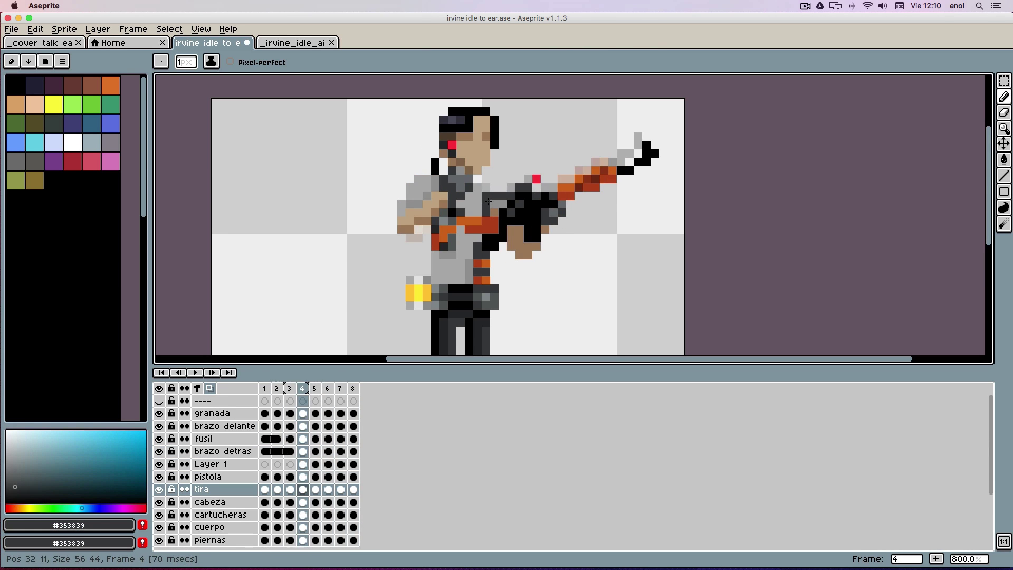
key(Right)
click(495, 187)
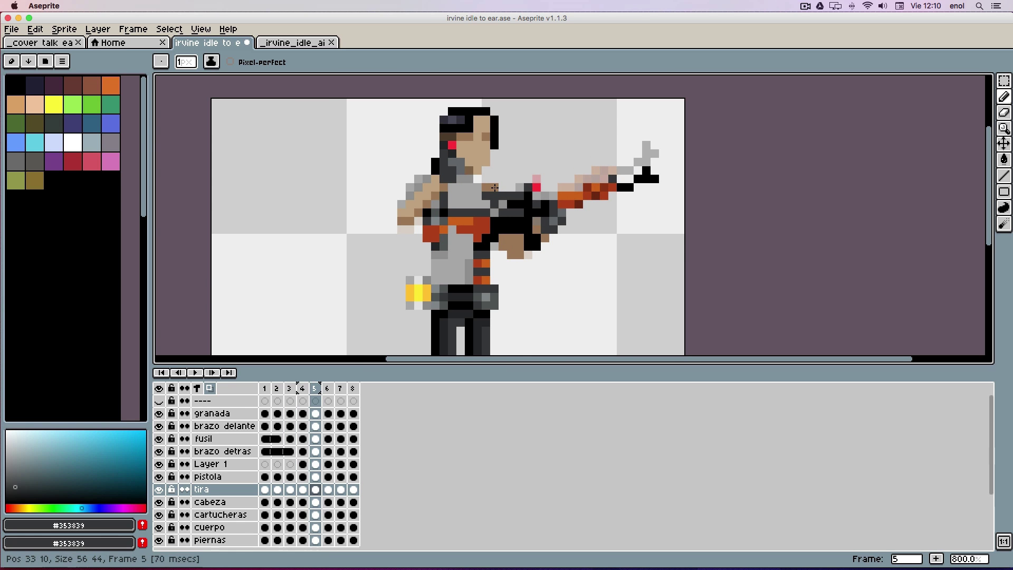
Step: Continue the dark grey #353839 strap touch-up beside the rifle through frames 6 to 8
key(Up)
key(Up)
key(Down)
key(Left)
key(Right)
key(Right)
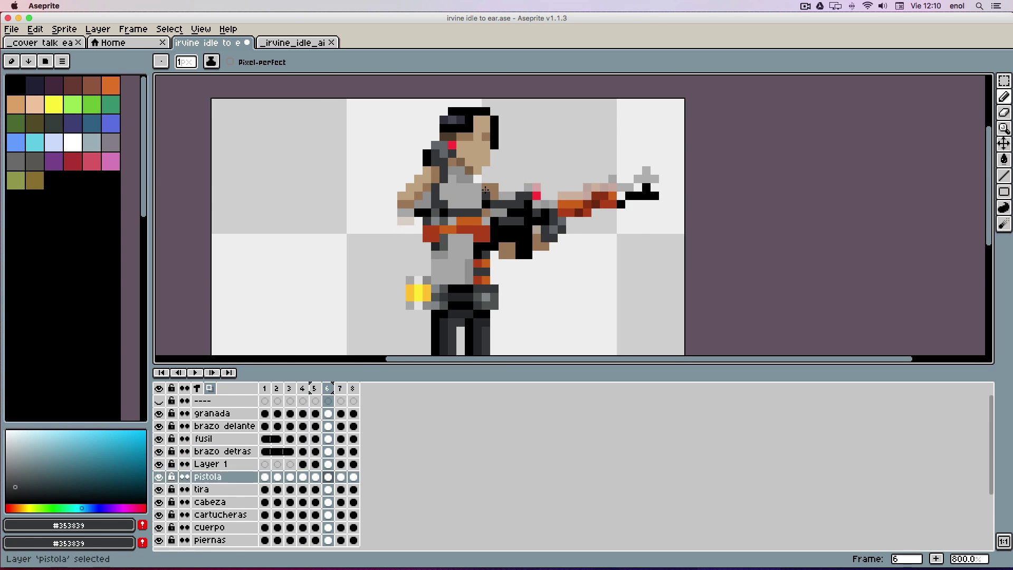
alt+click(485, 189)
key(period)
alt+click(487, 187)
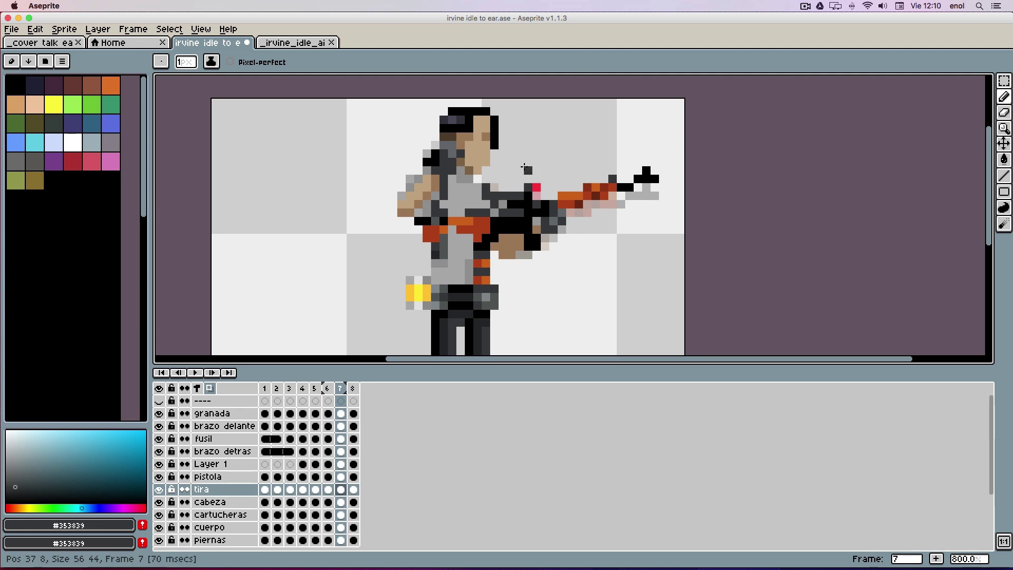
key(period)
alt+click(495, 209)
alt+click(502, 190)
Step: Merge the brazo detras layer with Layer 1 and name the merged layer brazo detras
key(comma)
key(comma)
key(comma)
key(comma)
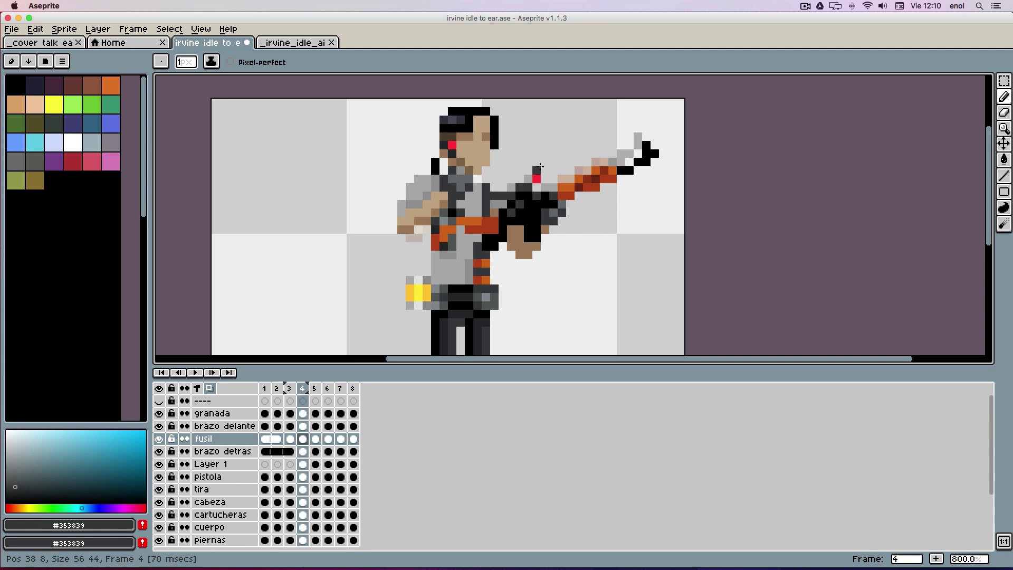
key(super+e)
key(comma)
key(comma)
key(comma)
click(185, 454)
double_click(210, 454)
text(brazo detras)
key(Return)
Step: Link the brazo detras cels across frames 1 to 3
key(alt+m)
key(alt+m)
key(alt+m)
key(super+z)
key(period)
key(comma)
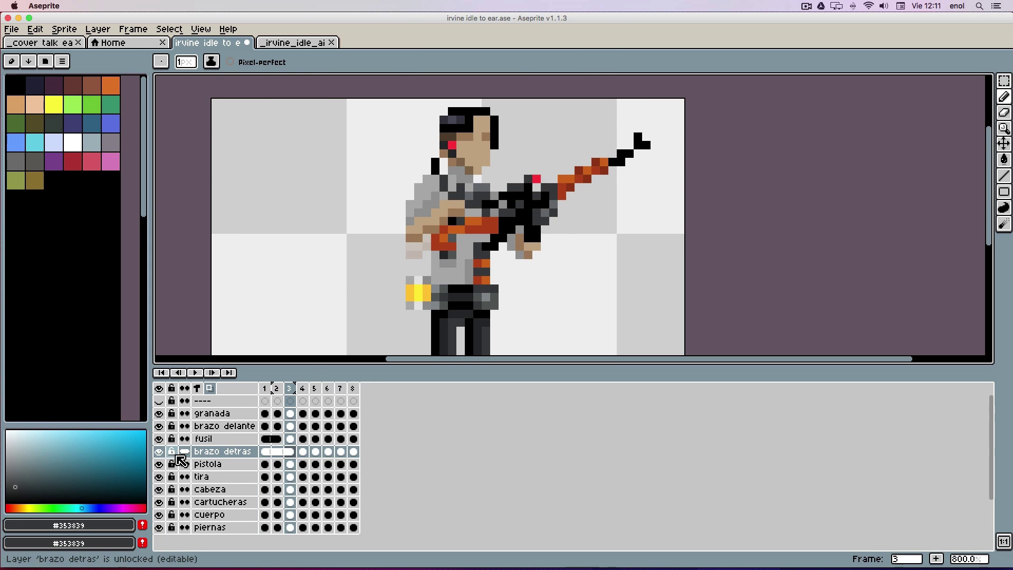
Step: Add light skin-tone highlights to the rear hand on brazo detras and check them against the neighbouring frames
key(period)
key(period)
key(period)
key(period)
key(period)
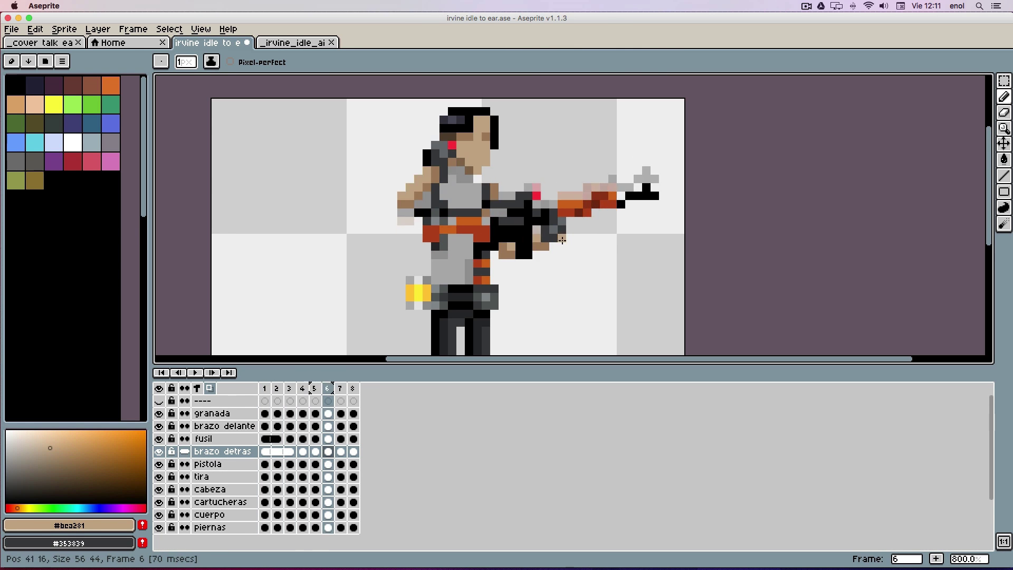
key(period)
key(comma)
key(period)
Step: Turn off onion skinning, touch up the rear arm, and check it across the frames
alt+click(501, 205)
key(F3)
key(period)
key(period)
key(period)
key(comma)
key(period)
key(period)
key(comma)
key(period)
Step: Extend the chest strap beside the rifle with dark grey #353839 on the tira layer in frame 5
key(Down)
key(Down)
key(Down)
key(Down)
key(Down)
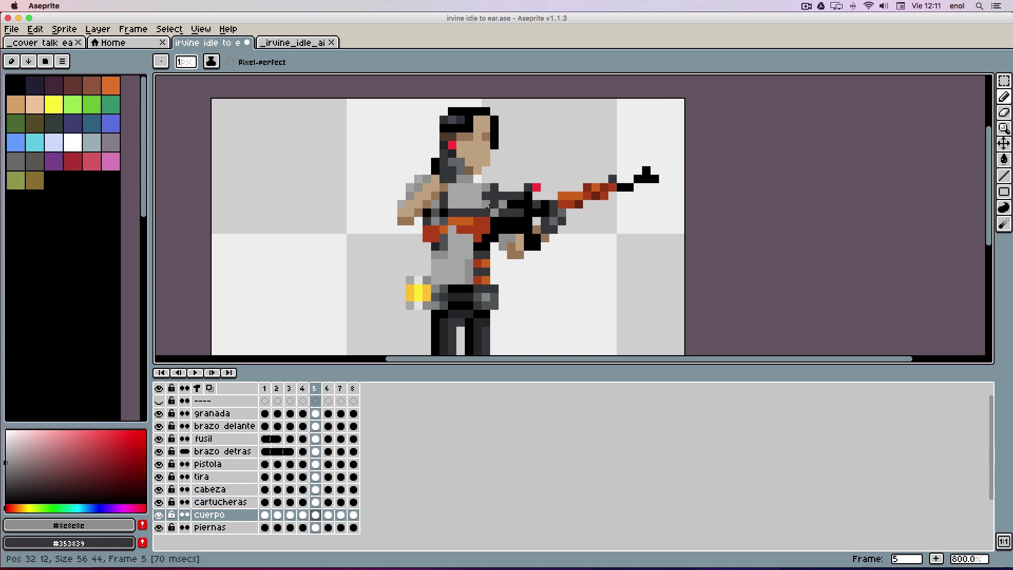
key(Up)
key(Up)
key(Up)
alt+click(487, 195)
drag(486, 204, 486, 188)
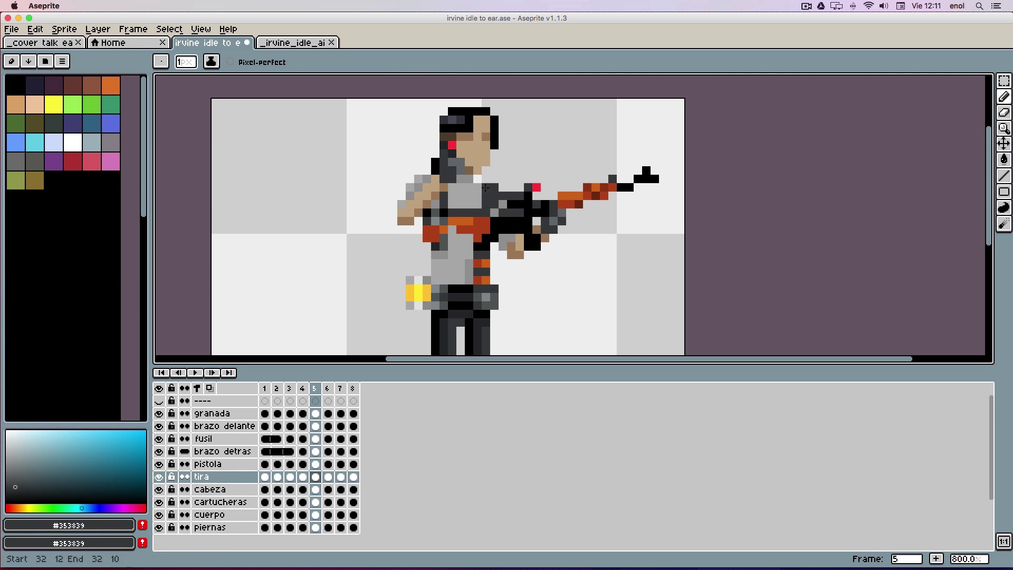
Step: Paint dark grey #353839 pixels on the fusil layer in frame 5 where the rifle meets the chest strap
key(Down)
key(Down)
key(Down)
key(Down)
key(Down)
key(Down)
key(Down)
key(Down)
right_click(495, 204)
right_click(494, 196)
Step: Fill the gap between the chest strap and the rifle in frame 5 with the shirt's grey
key(Down)
key(Down)
key(Down)
key(Down)
key(Up)
key(Up)
key(Up)
alt+click(469, 196)
click(494, 195)
alt+click(487, 198)
ctrl+click(503, 188)
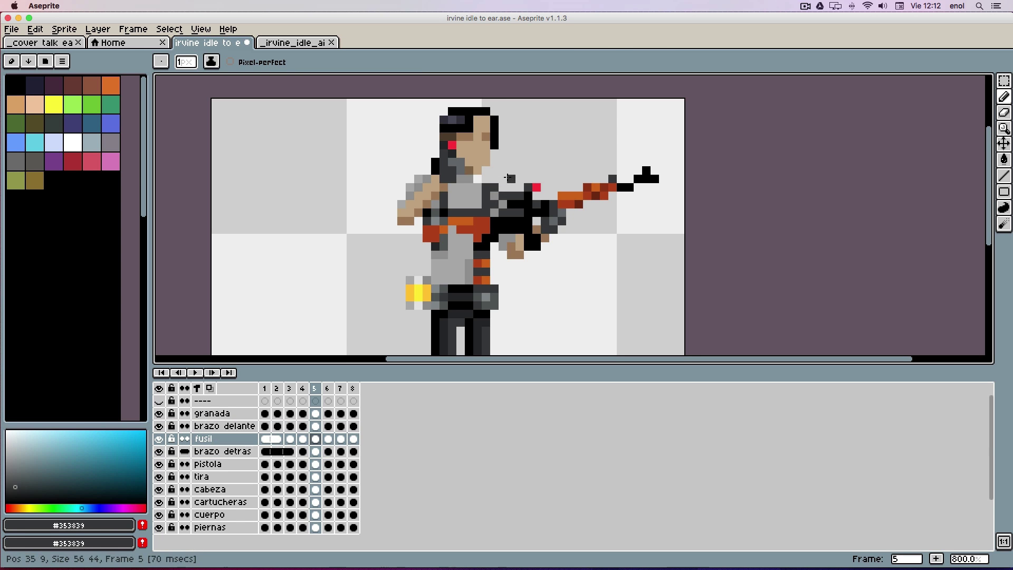
Step: Compare how the strap and rifle line up across frames 4 to 6
key(Down)
key(Left)
key(Right)
key(Right)
key(Left)
key(Left)
key(Left)
key(Right)
Step: Add black pixels to the rifle body on the fusil layer in frames 5 and 6
alt+click(516, 196)
key(Up)
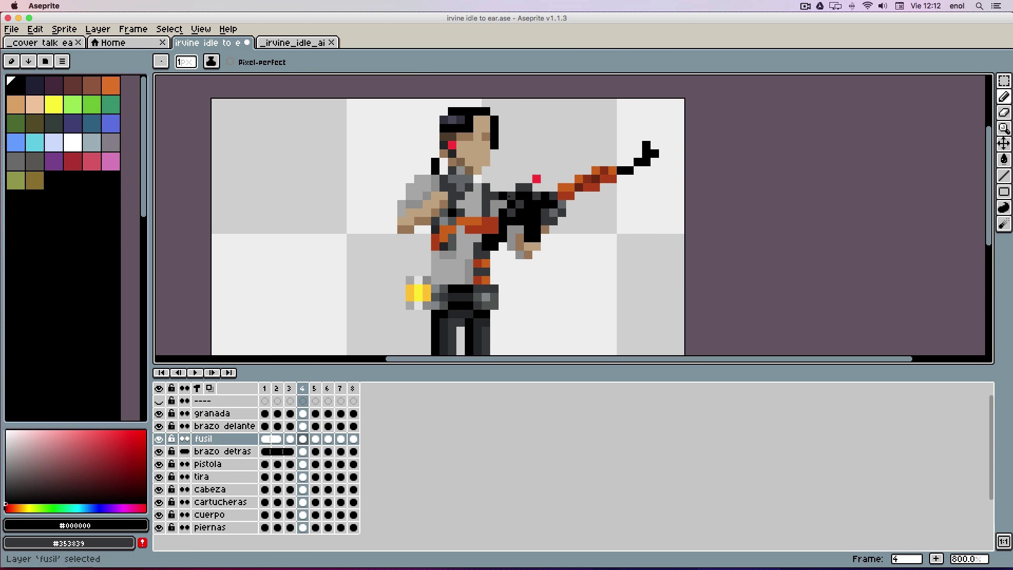
key(Right)
scroll(476, 213, up, 2)
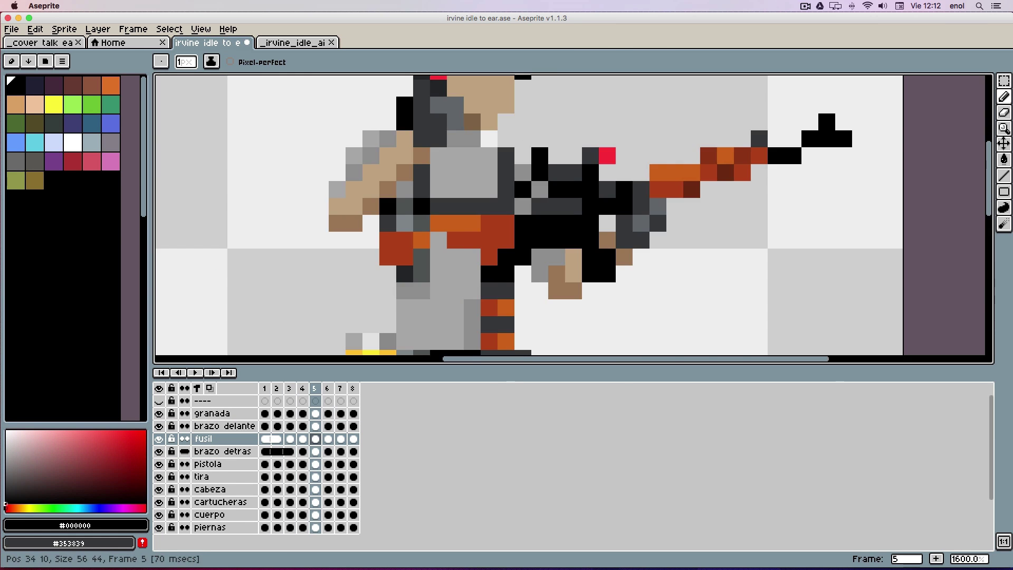
key(Left)
key(Right)
key(Right)
click(531, 189)
Step: Recolour the stray skin-tone pixel on the chest strap in frame 6 with dark grey #353839 and compare neighbouring frames
scroll(540, 138, down, 2)
key(Right)
key(Left)
key(Left)
key(Left)
key(Right)
key(Right)
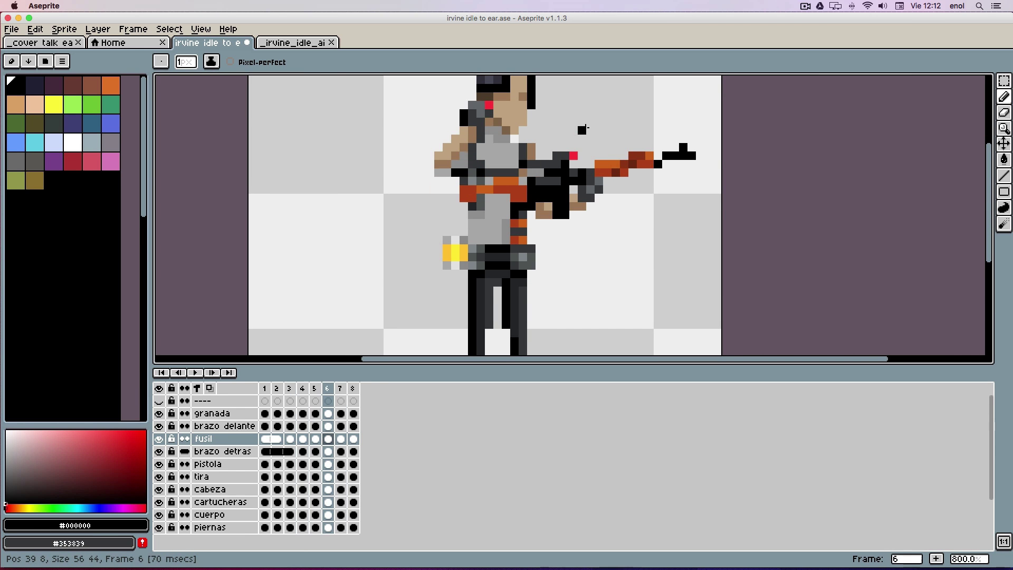
ctrl+click(559, 152)
alt+click(513, 173)
key(Down)
key(Down)
key(Up)
key(Up)
Step: Examine the rifle and strap in frame 8, then play the animation
key(Right)
key(Right)
ctrl+click(592, 128)
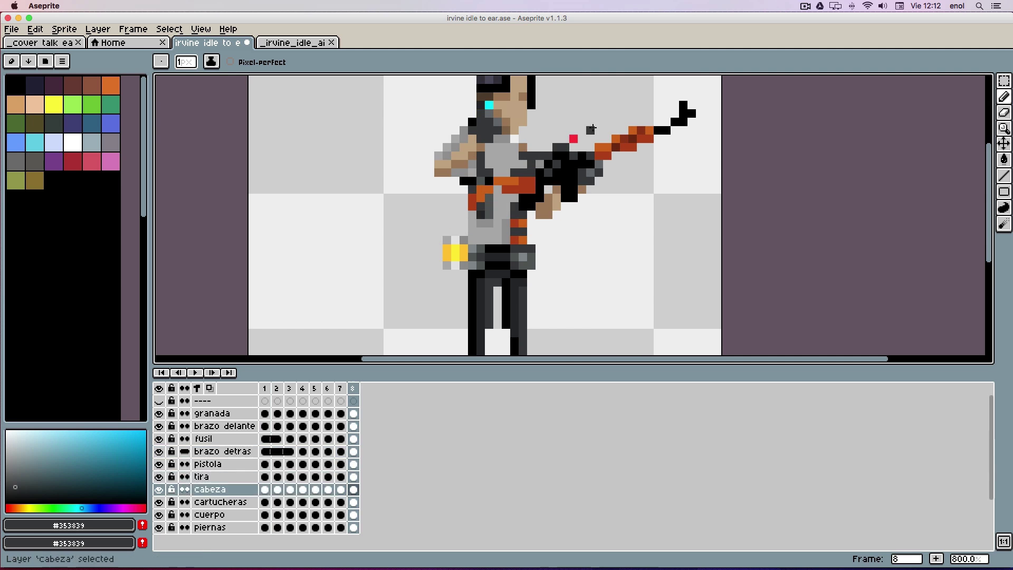
ctrl+click(556, 136)
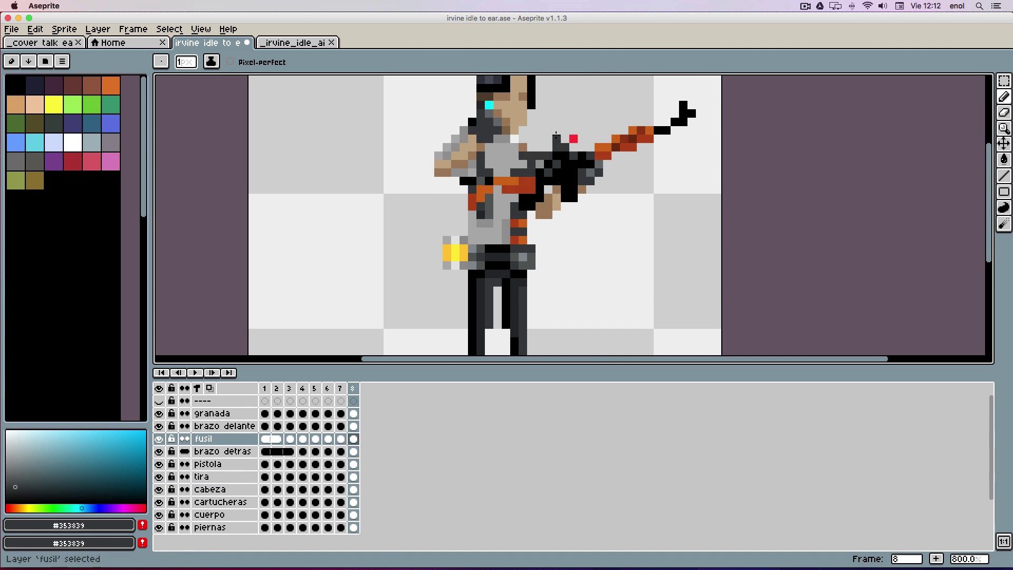
key(Return)
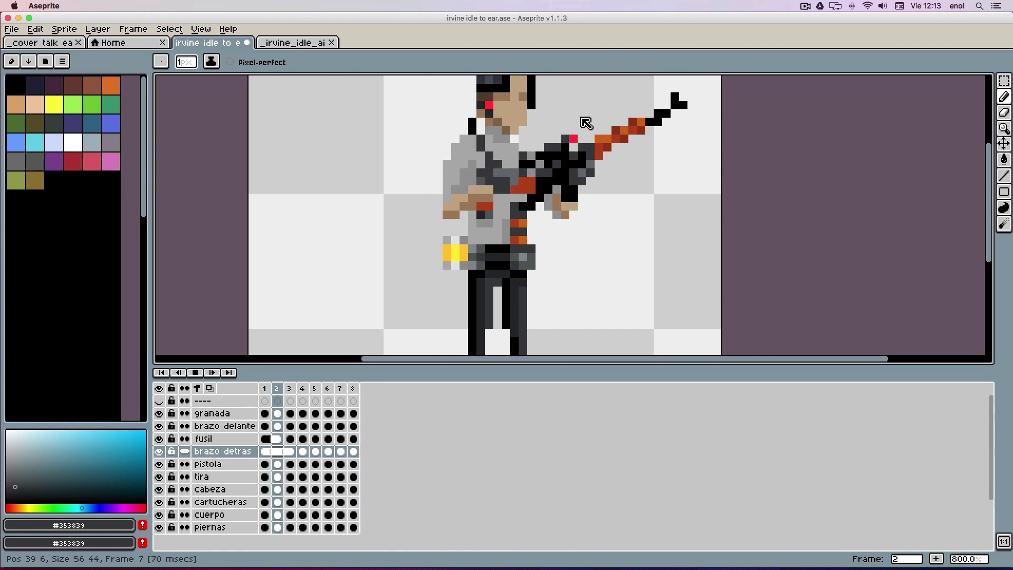
key(Return)
Step: Add sleeve-grey #8e8e8e pixels to the rear arm on the brazo detras layer in frames 6 and 8
key(Down)
key(Down)
key(Up)
key(Up)
key(Left)
key(Left)
key(Right)
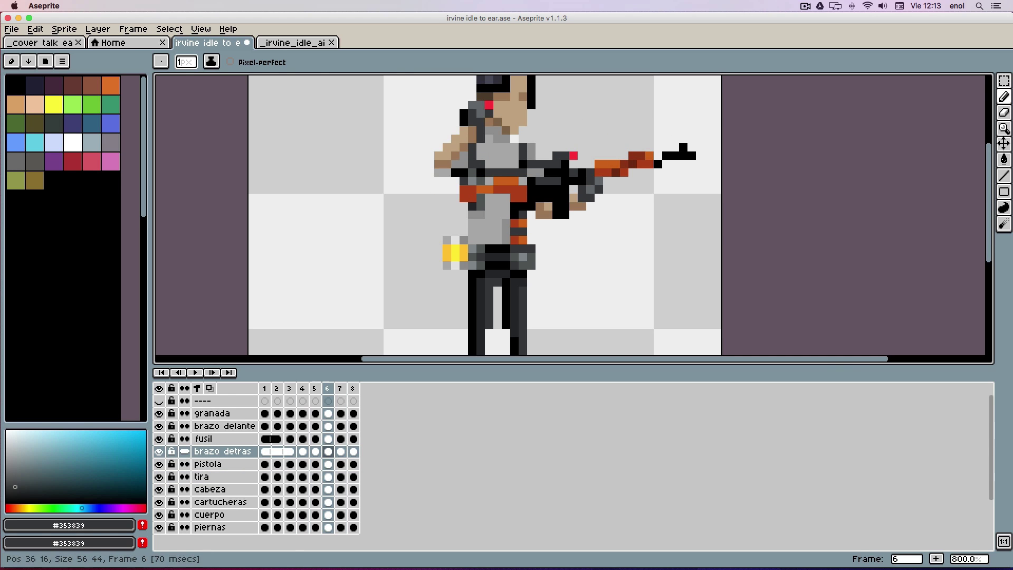
alt+right_click(539, 208)
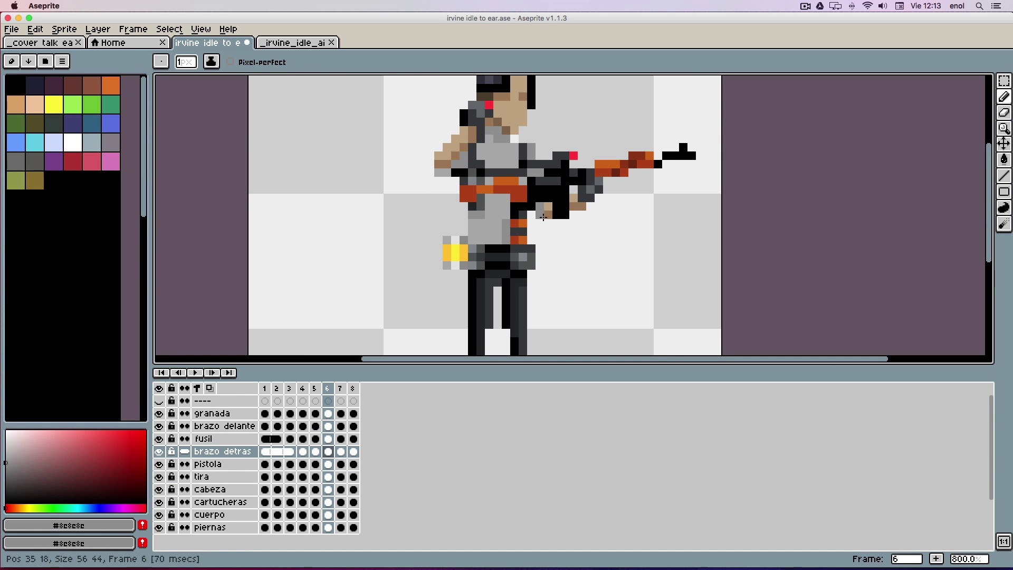
key(Right)
key(Right)
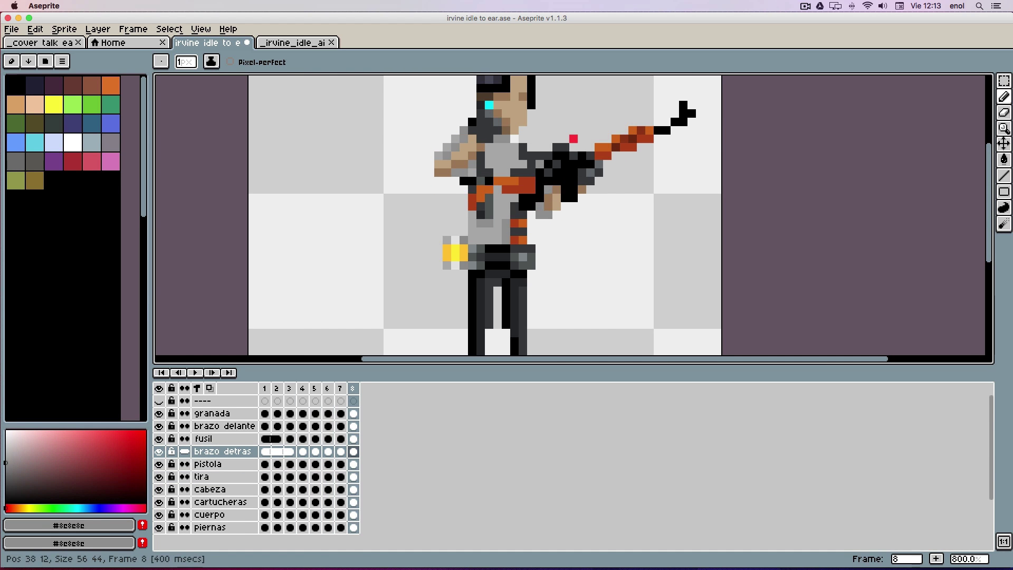
key(Left)
Step: Reshape the rear hand in frame 8 with a light skin-tone pixel and a brown #9a7756 shadow, and preview it
key(Return)
key(Return)
key(Right)
alt+click(557, 205)
click(564, 207)
alt+click(549, 200)
click(553, 197)
key(Return)
Step: Shade the rear hand's fingers in frame 7 with brown #9a7756 on the brazo detras layer
key(Left)
ctrl+click(690, 131)
key(Left)
key(Right)
key(Right)
key(Left)
ctrl+click(572, 184)
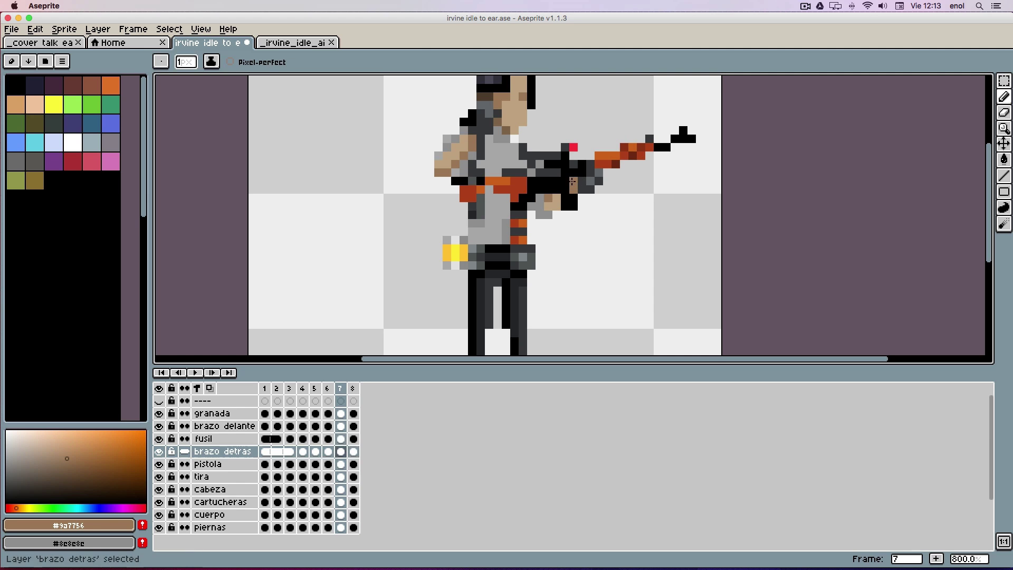
Step: Recolour the dark pixel on the rifle's wooden handguard in frame 5 with reddish brown #ae3f1a and play the animation
key(Left)
key(Return)
key(Return)
key(Left)
alt+click(650, 146)
ctrl+click(649, 139)
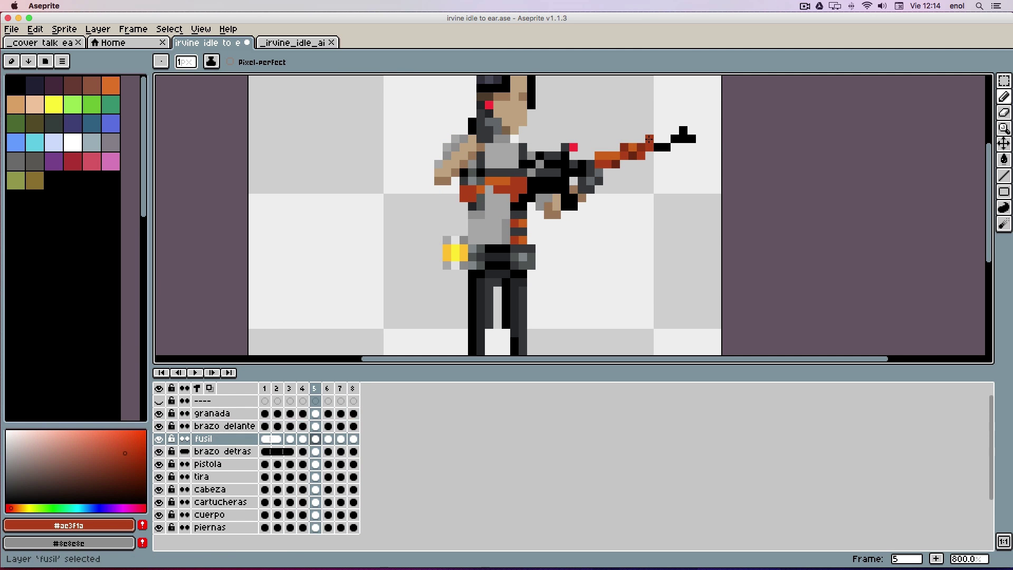
key(Return)
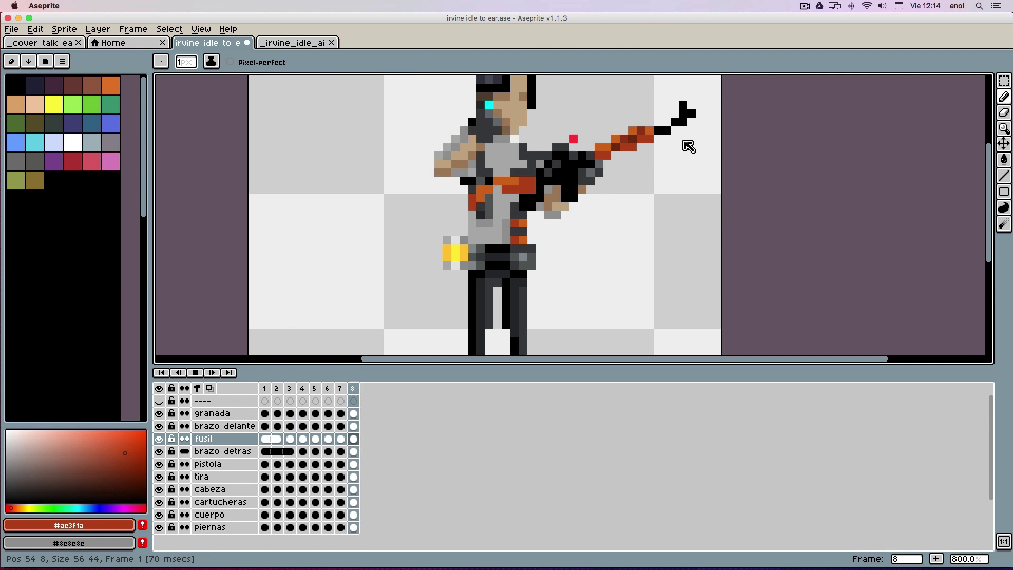
scroll(705, 143, down, 2)
key(Return)
Step: Extend the ponytail with black pixels on the cabeza layer in frame 7 and play the animation
key(Down)
key(Down)
key(Down)
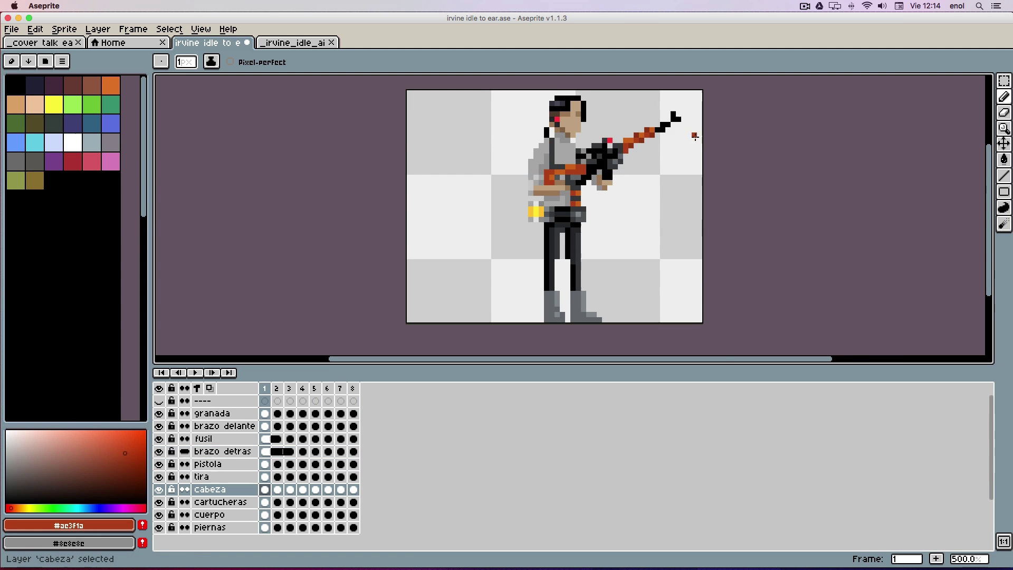
key(Down)
scroll(595, 113, up, 1)
drag(596, 113, 600, 149)
key(Right)
key(Right)
key(Right)
key(Right)
alt+click(541, 167)
key(Right)
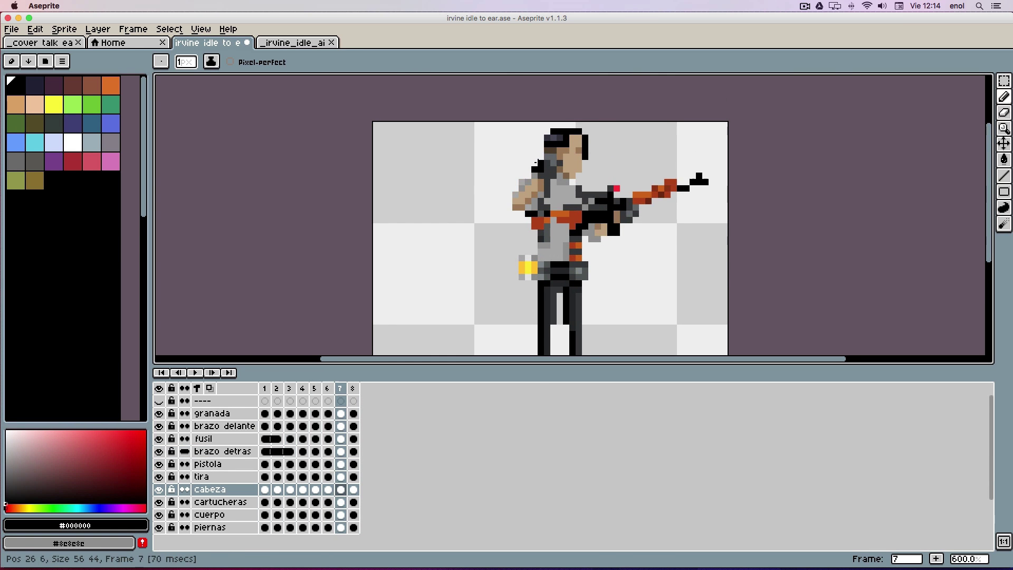
key(Return)
scroll(540, 162, up, 1)
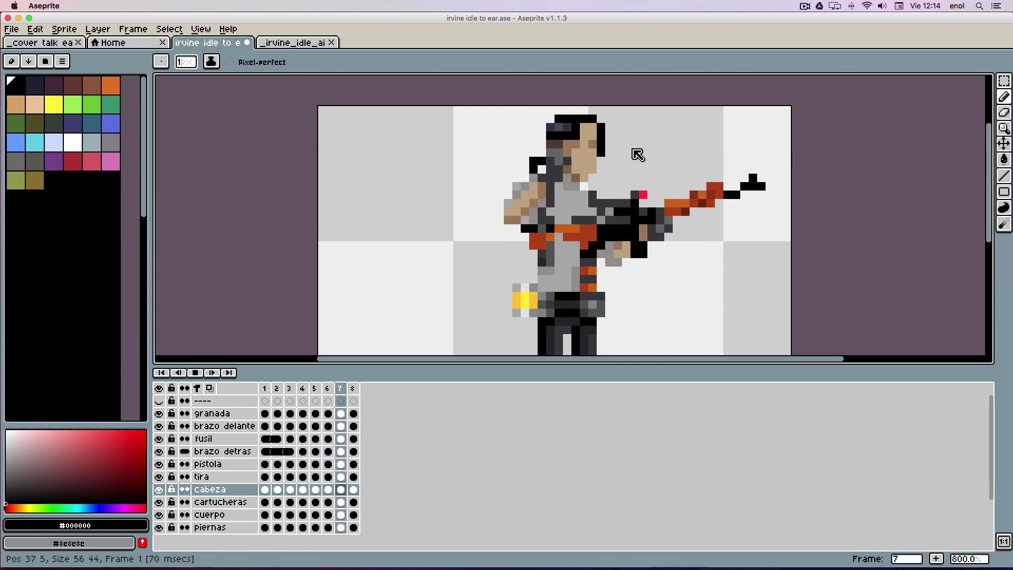
scroll(638, 154, down, 3)
key(Return)
Step: Thicken the lower part of the rifle stock on the fusil layer in frame 3 with reddish brown #ae3f1a
key(Up)
key(Up)
key(Up)
key(Up)
key(Up)
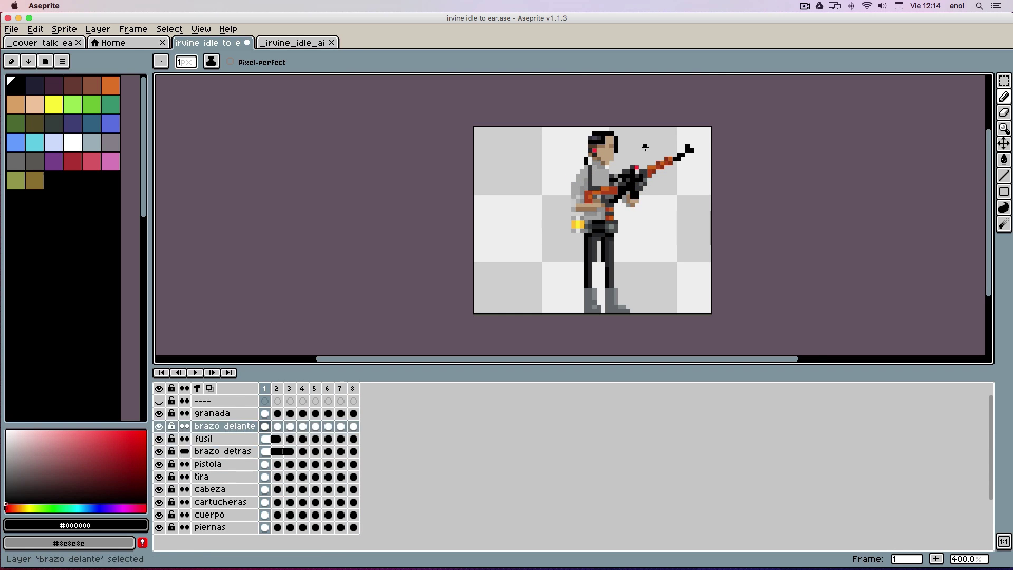
key(Down)
scroll(644, 148, up, 1)
key(Right)
key(Right)
key(Right)
key(Left)
scroll(604, 193, up, 2)
alt+click(592, 202)
drag(573, 224, 587, 215)
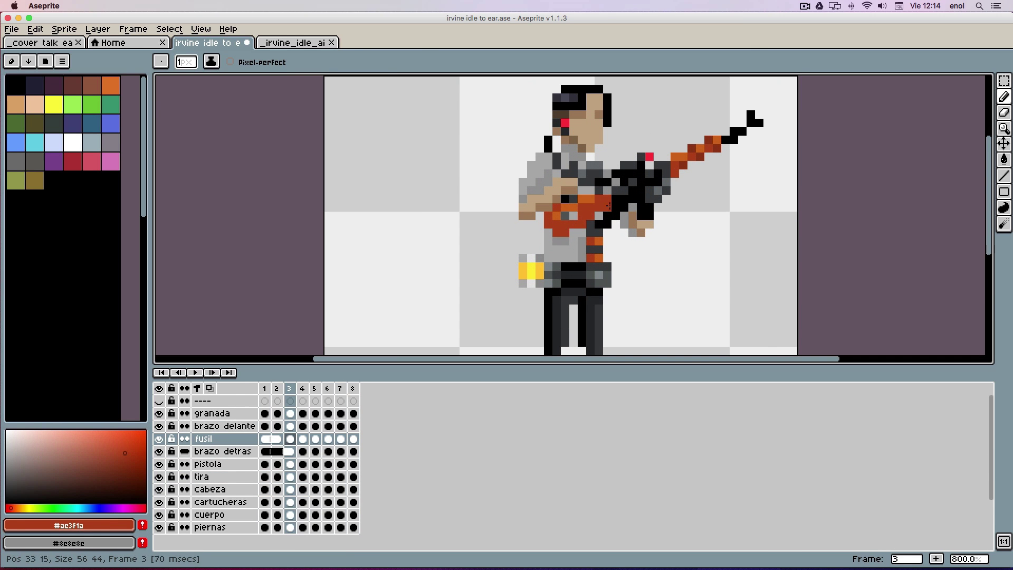
Step: Thicken the rifle stock in frame 2 with reddish brown #ae3f1a
key(Left)
key(Left)
key(Right)
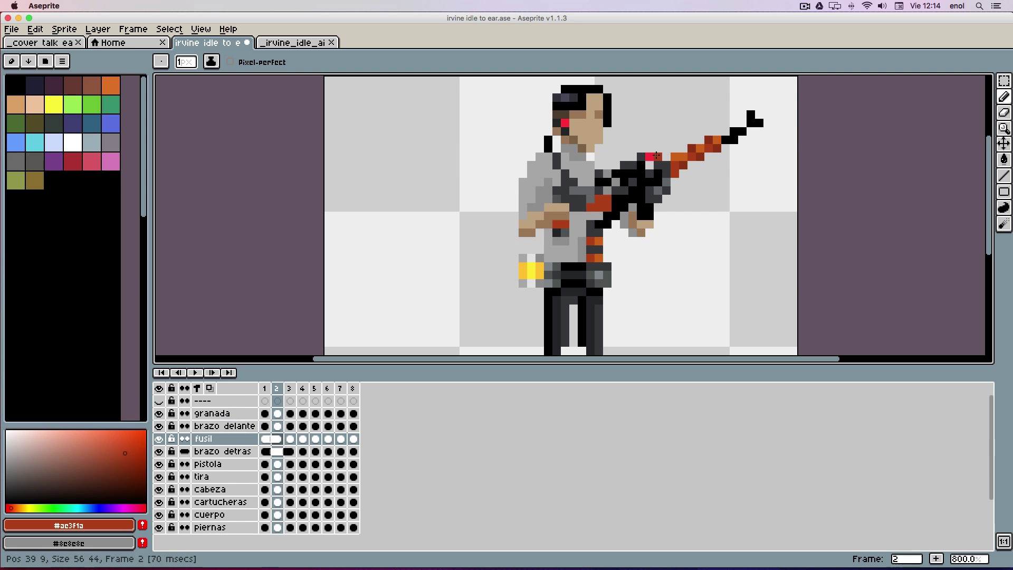
drag(578, 222, 632, 200)
Step: Paint the lower edge of the rifle stock in frame 4 with reddish brown #ae3f1a
key(Left)
key(Right)
key(Right)
key(Right)
drag(557, 224, 615, 202)
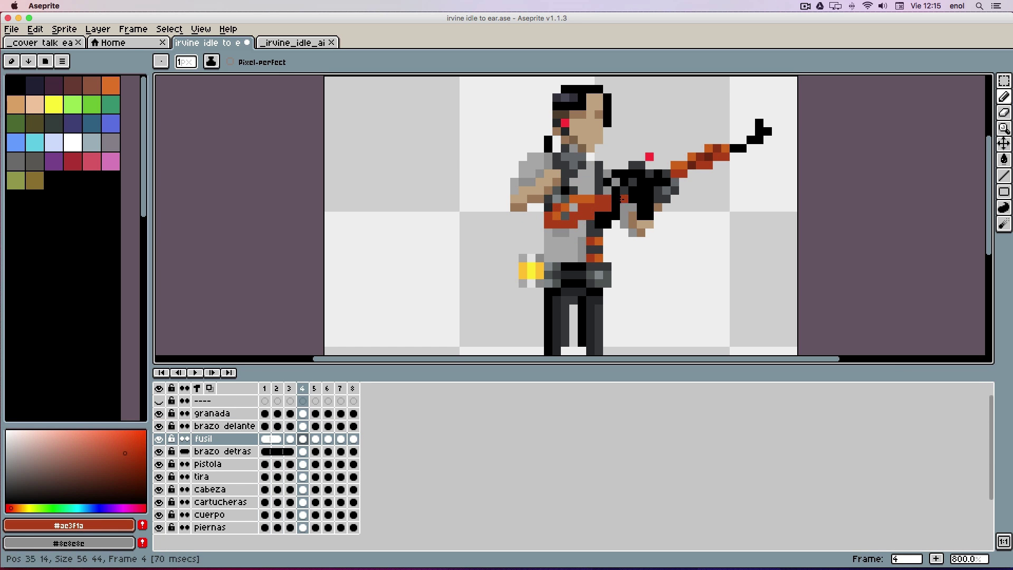
Step: Thicken the rifle stock in frame 5 with reddish brown and shift its butt end down one pixel
key(Right)
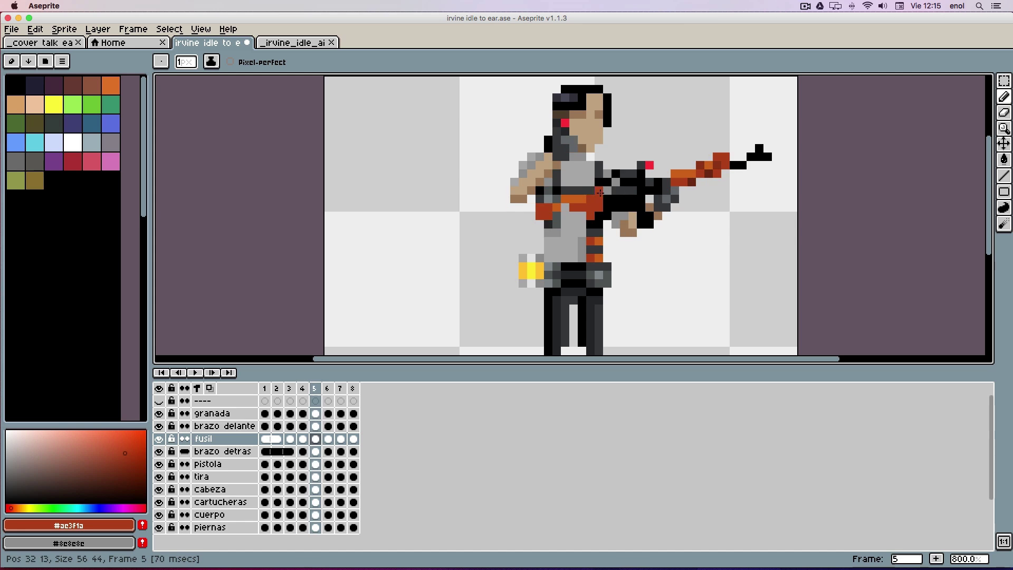
alt+click(551, 206)
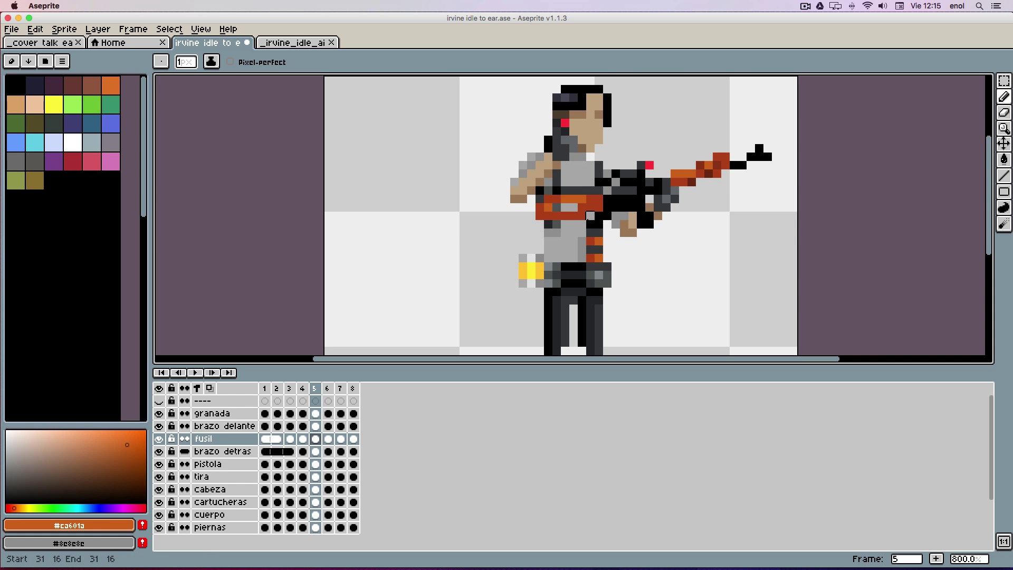
key(m)
drag(523, 192, 556, 226)
key(Down)
key(super+d)
Step: Check the stock across the frames and widen it with reddish brown #ae3f1a in frame 7
key(Left)
key(Right)
key(Right)
key(Right)
key(Right)
key(Right)
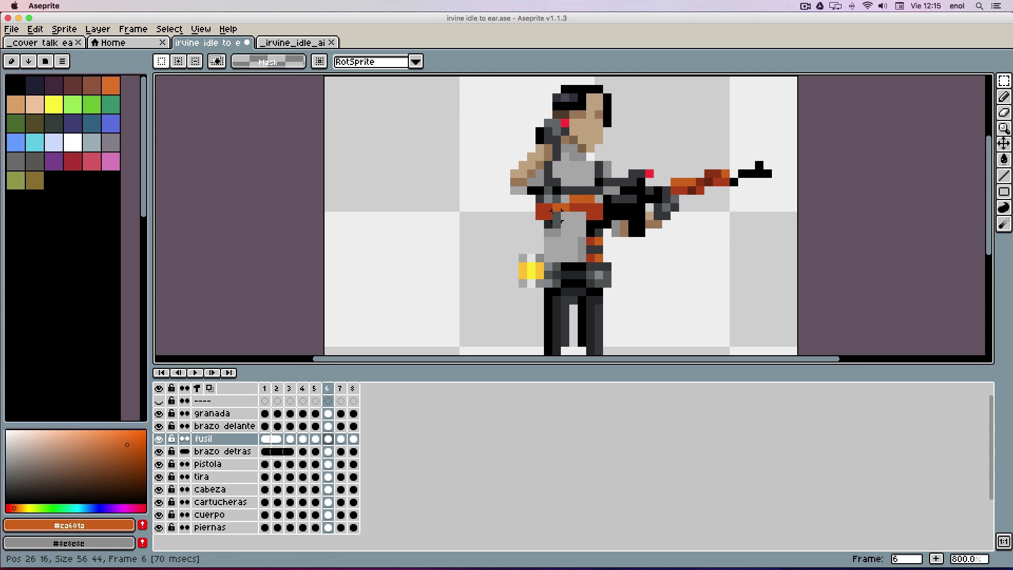
key(b)
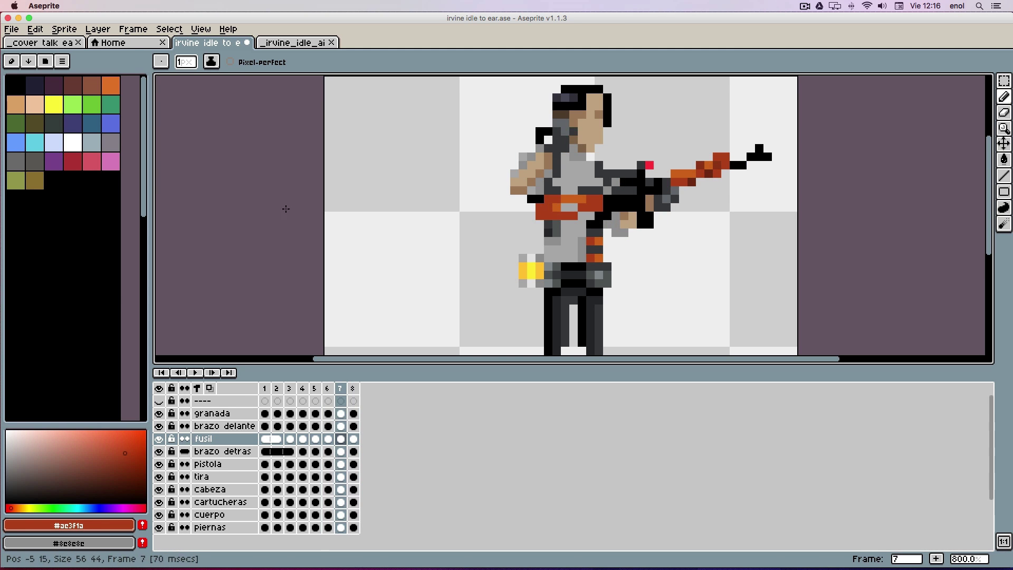
Step: Finish the rifle stock's shading in frames 7 and 8 with orange #ca601a and reddish brown, comparing neighbouring frames
alt+click(561, 207)
mouse_move(581, 207)
mouse_down()
mouse_move(558, 215)
mouse_move(590, 212)
mouse_move(531, 207)
mouse_move(540, 242)
mouse_up()
alt+click(548, 216)
key(Left)
key(Right)
key(Left)
key(Left)
key(Right)
alt+click(555, 208)
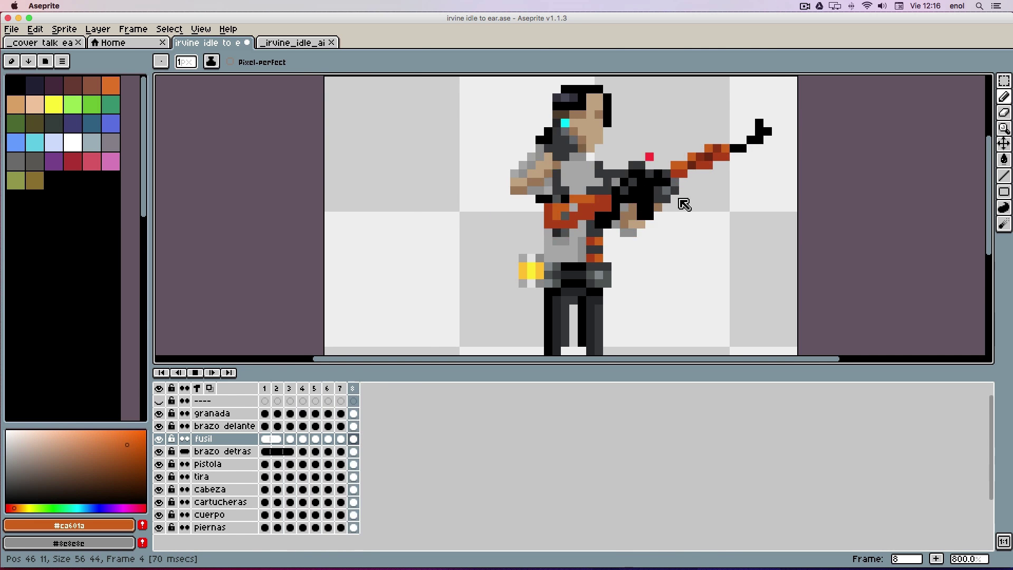
Step: Play the animation to review the pistola and tira layers, and sample the strap's dark grey #353839
scroll(586, 189, down, 2)
key(Return)
key(Down)
key(Down)
key(Right)
key(Right)
key(Right)
key(Right)
key(Return)
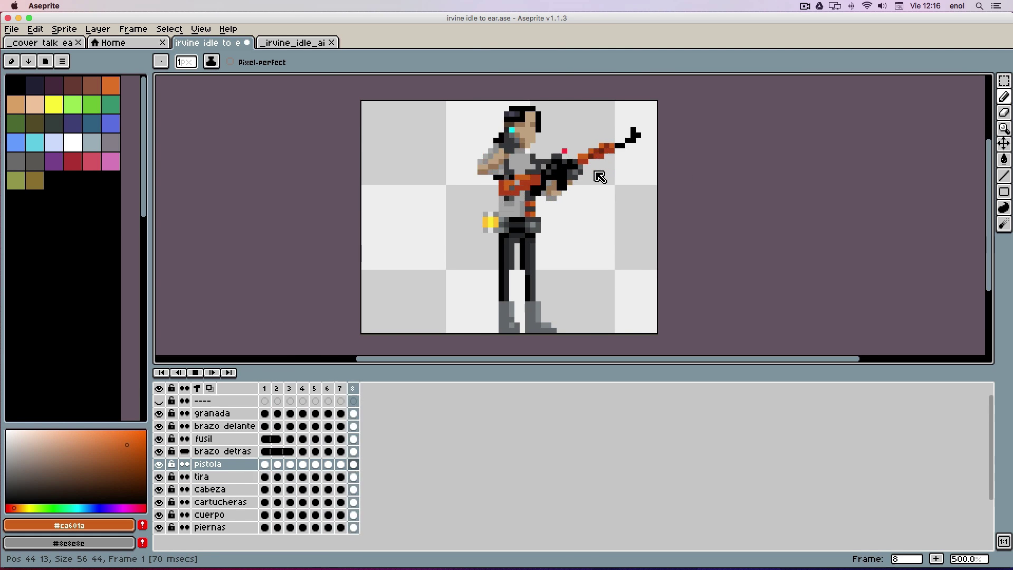
key(Down)
key(Return)
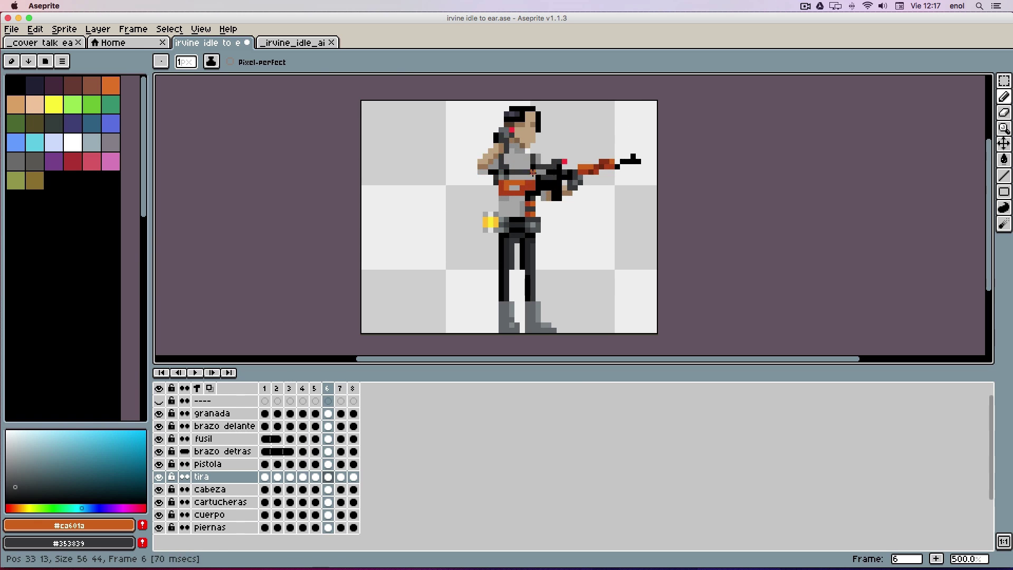
key(Return)
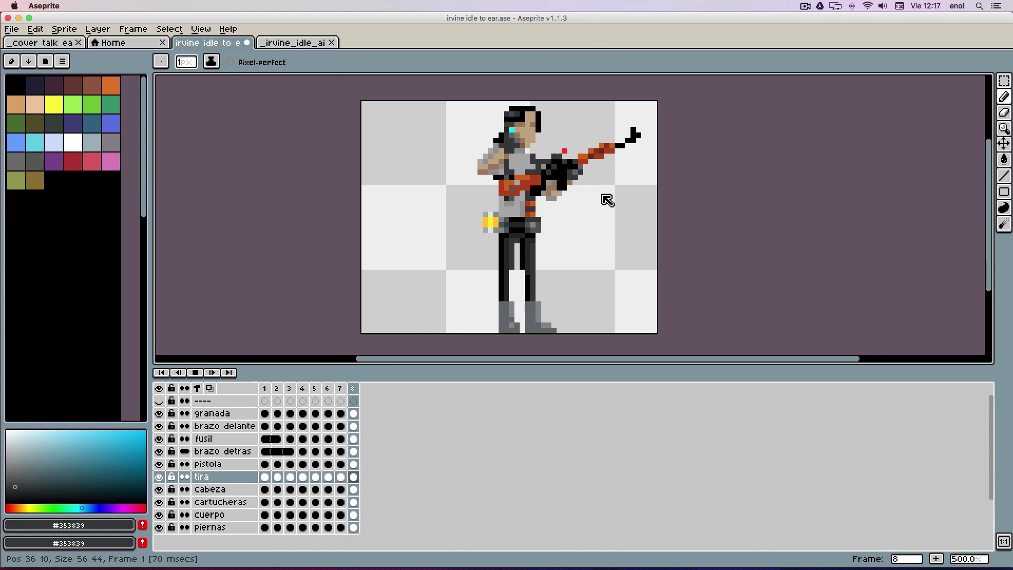
Step: Try extending the forehead hair outward in black on the cabeza layer, comparing the last frames
key(Down)
key(Return)
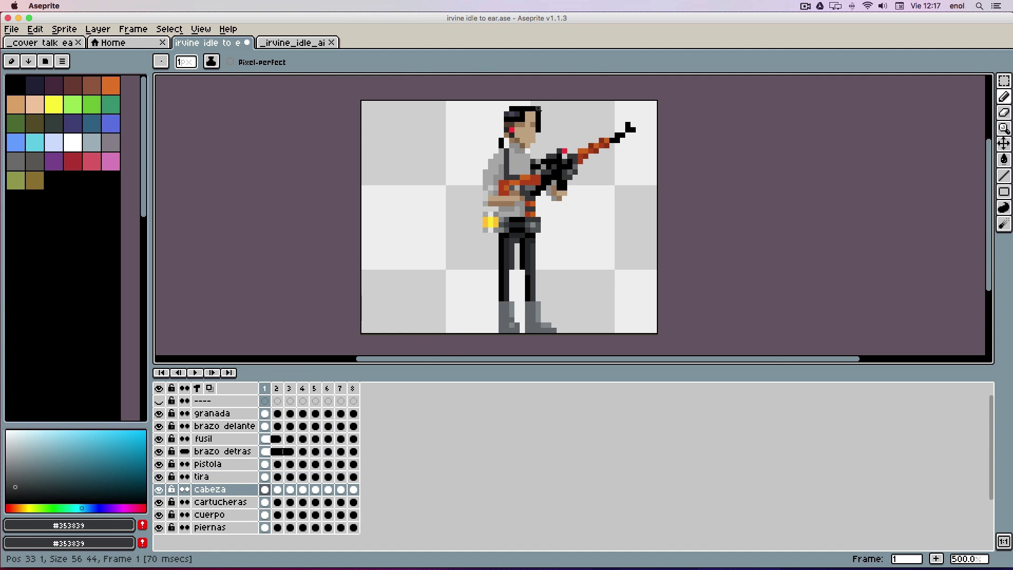
alt+click(538, 115)
scroll(572, 111, up, 3)
key(Left)
key(Right)
key(Right)
key(Right)
key(Right)
key(Right)
key(Right)
key(Right)
key(Right)
key(Right)
scroll(552, 141, down, 3)
key(Left)
key(Left)
key(Left)
key(Right)
key(Right)
key(Right)
key(Left)
Step: Try adding a ninth frame and setting the duration of frame 8 to 70 milliseconds
key(alt+n)
right_click(354, 390)
click(355, 414)
text(p70)
key(Return)
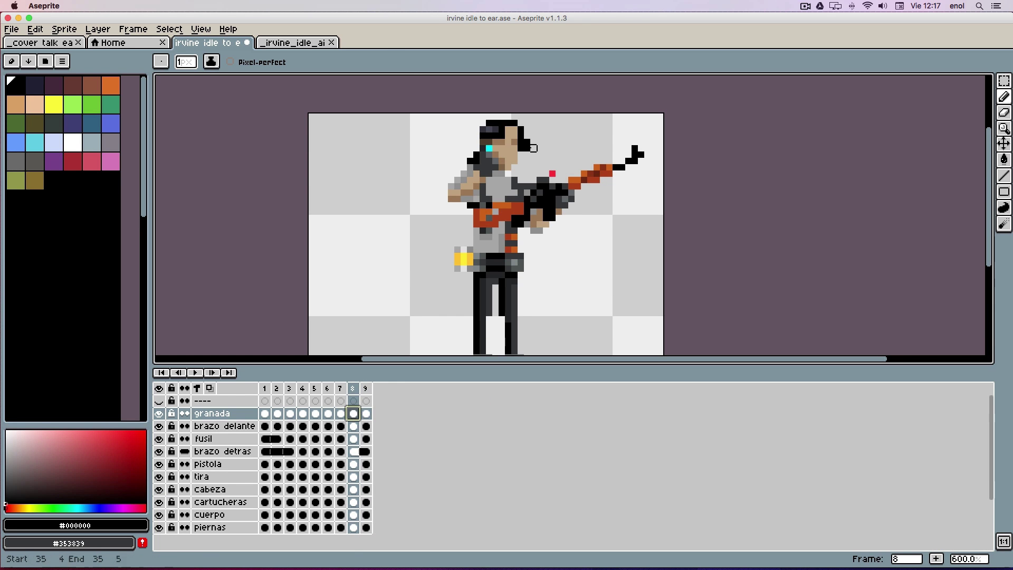
Step: Try hair movement over frames 7 to 9 on the cabeza layer, sampling skin tone #bca281 and playing it back
key(Down)
key(Down)
key(Down)
key(Down)
key(Down)
key(Down)
key(Right)
key(Right)
key(Right)
key(Left)
key(Left)
key(Left)
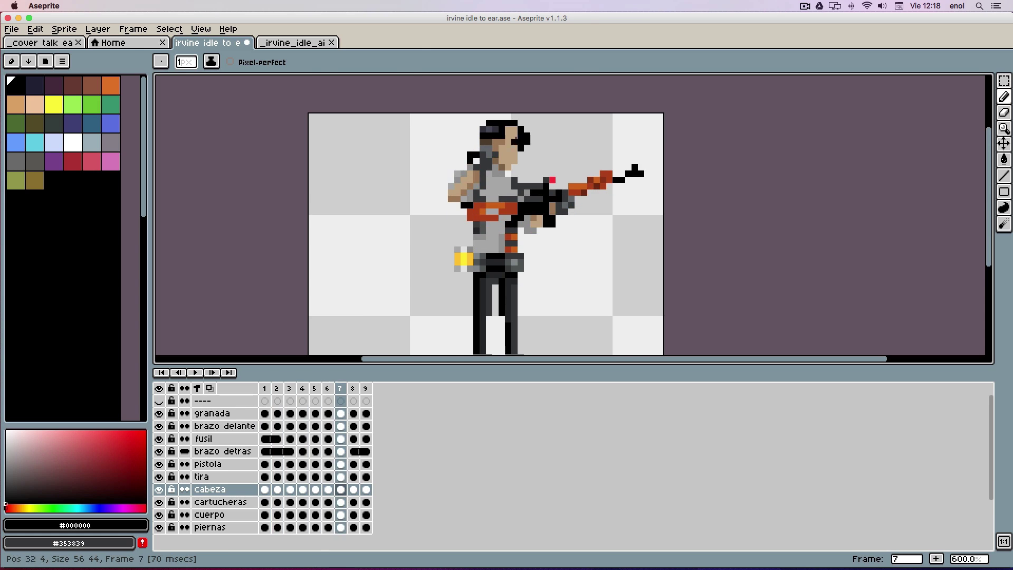
alt+click(508, 139)
key(Return)
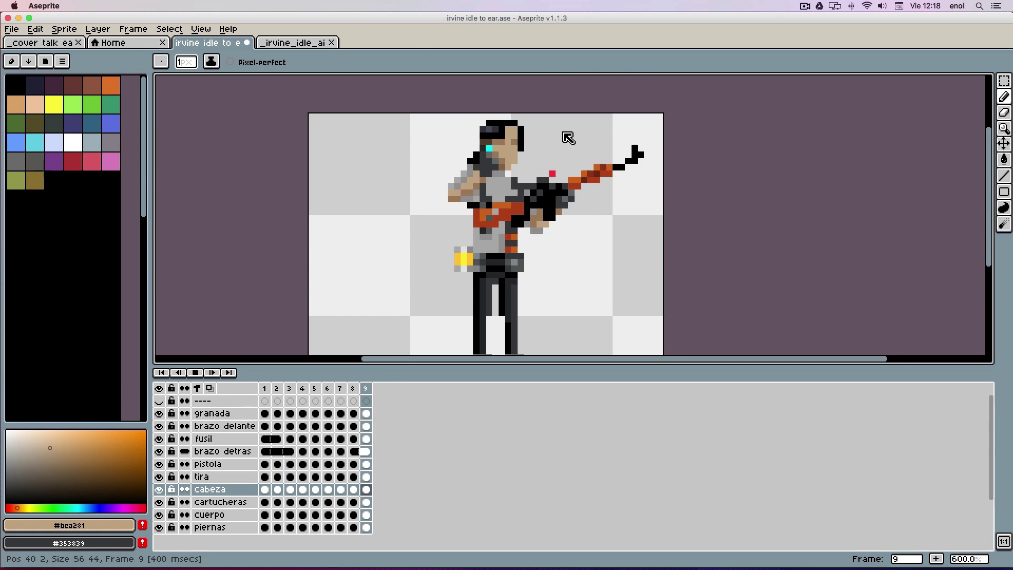
key(Return)
Step: Undo the added ninth frame and the latest hair changes
key(super+z)
key(super+z)
key(super+z)
key(super+z)
Step: Correct the hair's front edge at the forehead with a short vertical stroke, sample black and check the playback
key(Left)
drag(527, 148, 527, 135)
key(Return)
key(Return)
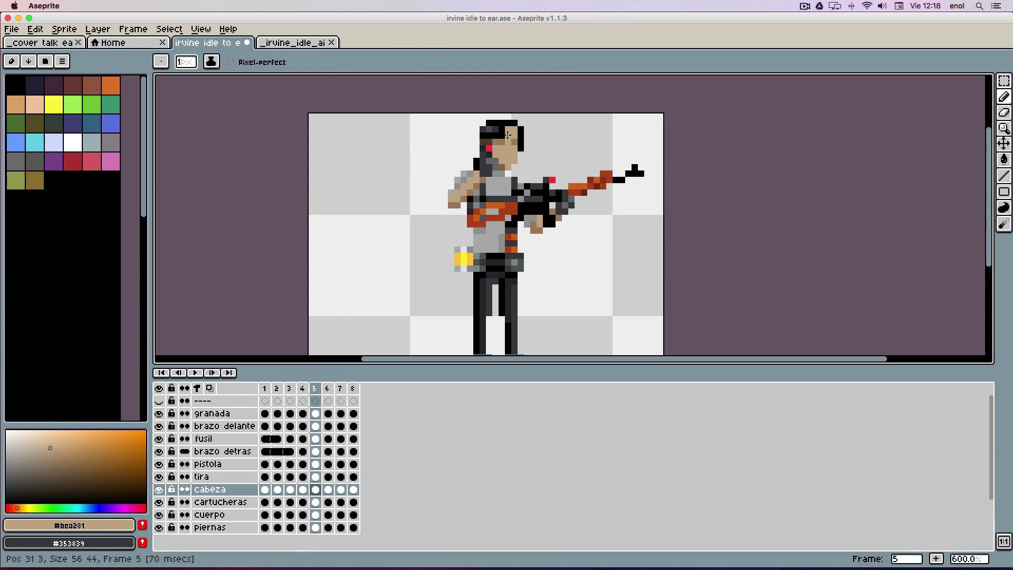
alt+click(520, 136)
key(Return)
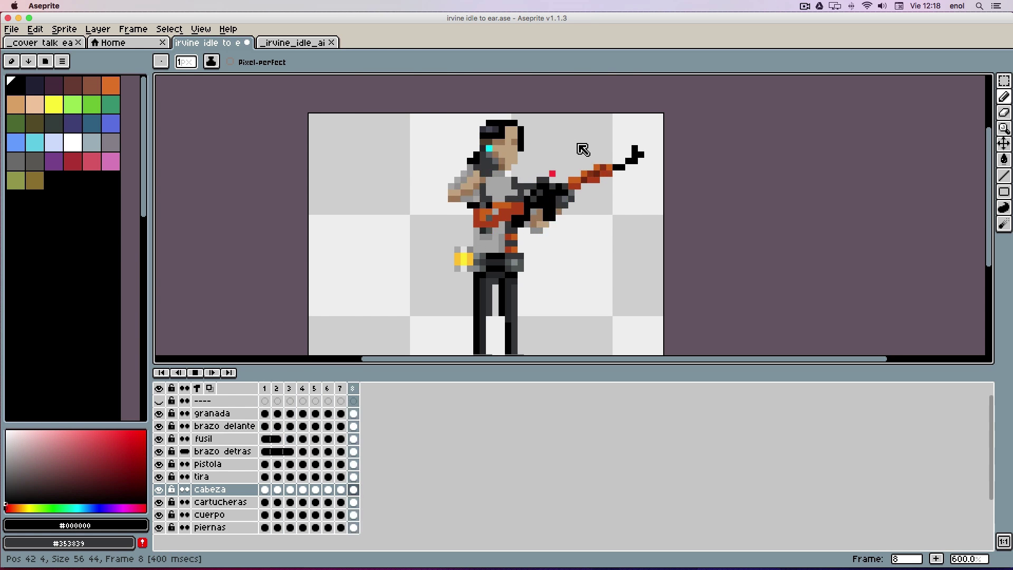
key(Return)
Step: Shift pixels of the orange strip above the belt on the tira layer, working through frames 2 to 5
key(Up)
scroll(522, 250, up, 2)
key(m)
scroll(535, 237, down, 2)
key(Right)
key(Right)
key(Right)
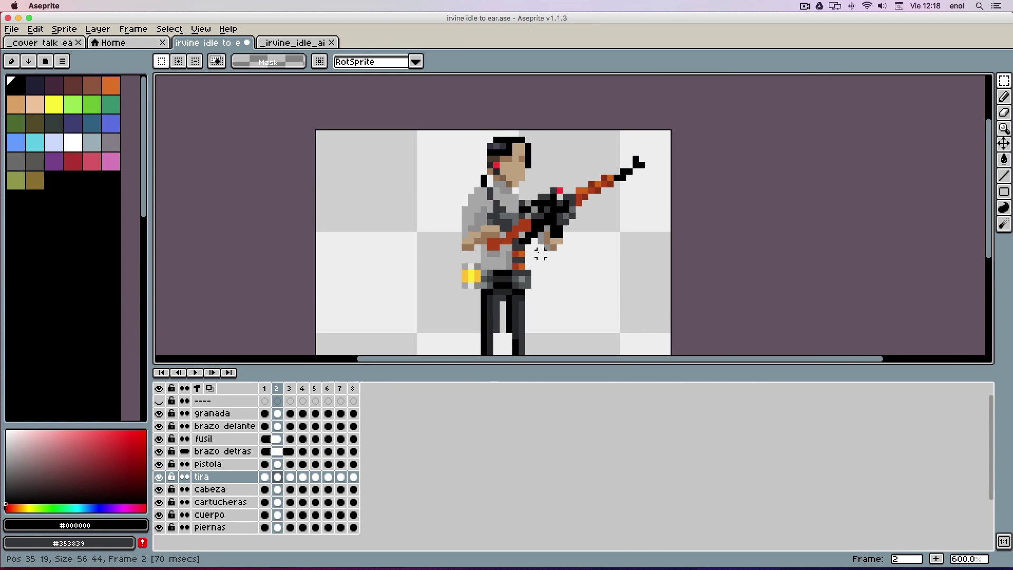
key(Right)
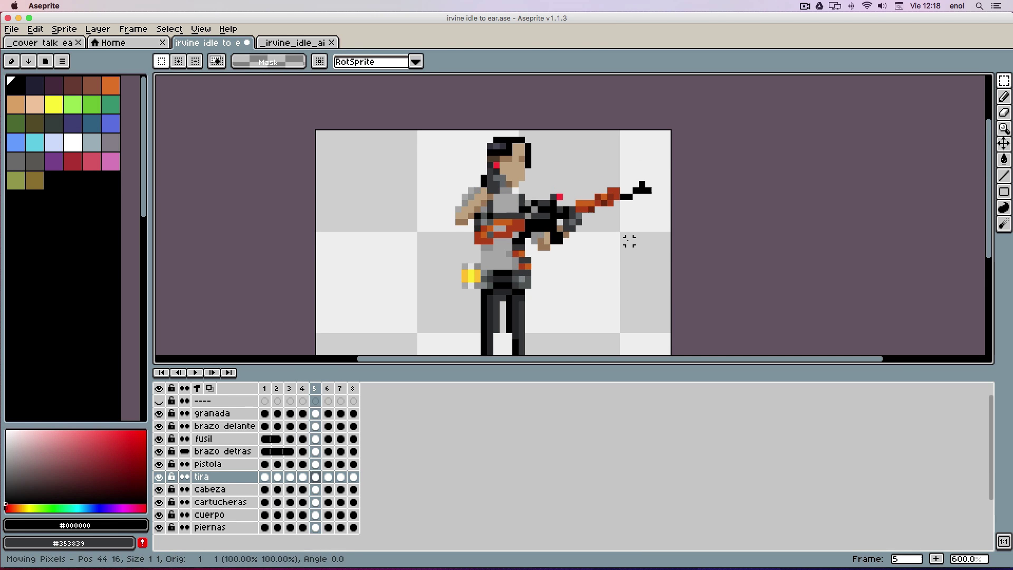
key(Right)
Step: Play the animation and examine the orange strip's movement across the frames
key(Return)
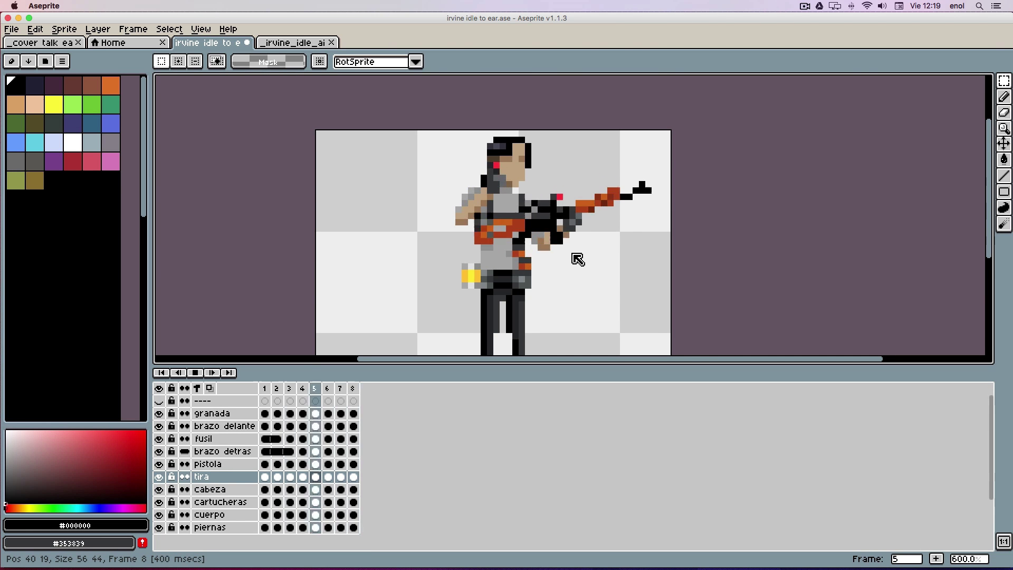
scroll(554, 261, down, 2)
scroll(556, 262, down, 1)
scroll(550, 259, up, 1)
key(Return)
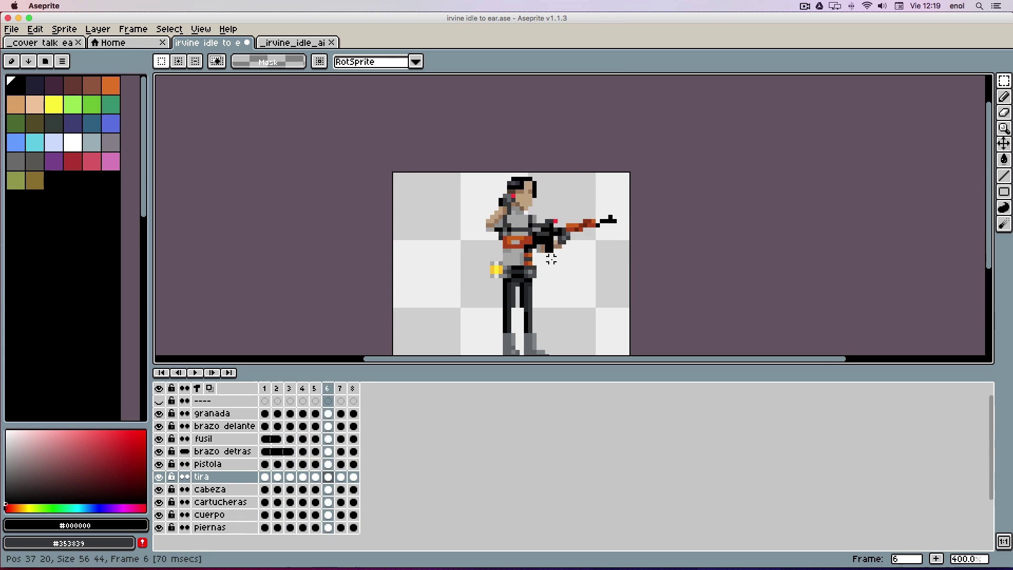
key(Right)
scroll(573, 264, up, 2)
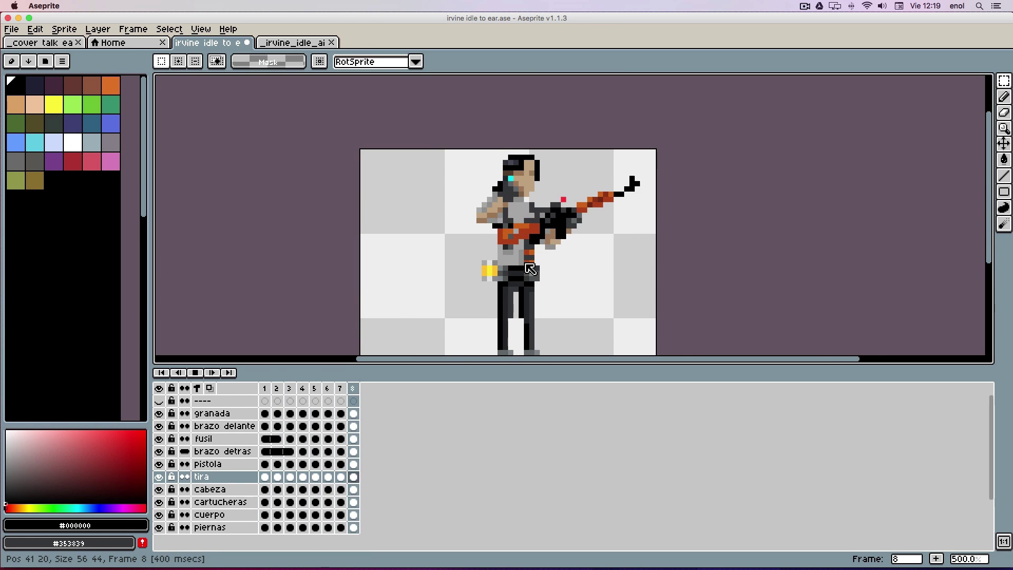
key(b)
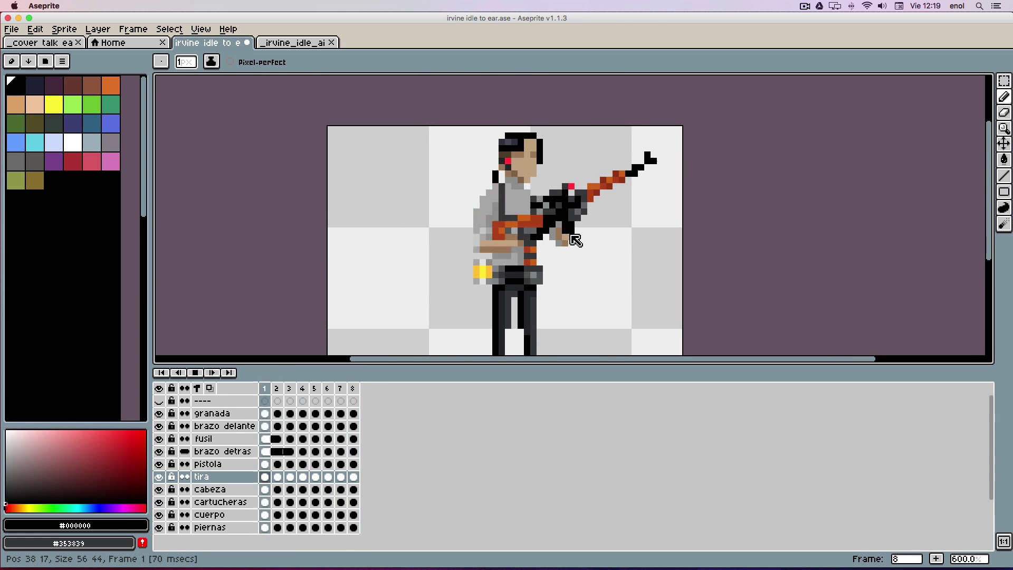
key(Return)
Step: Activate the Move tool on the granada layer and inspect the grenade through frame 3
key(Up)
key(Up)
key(Up)
key(Up)
key(Up)
key(v)
key(Right)
key(Right)
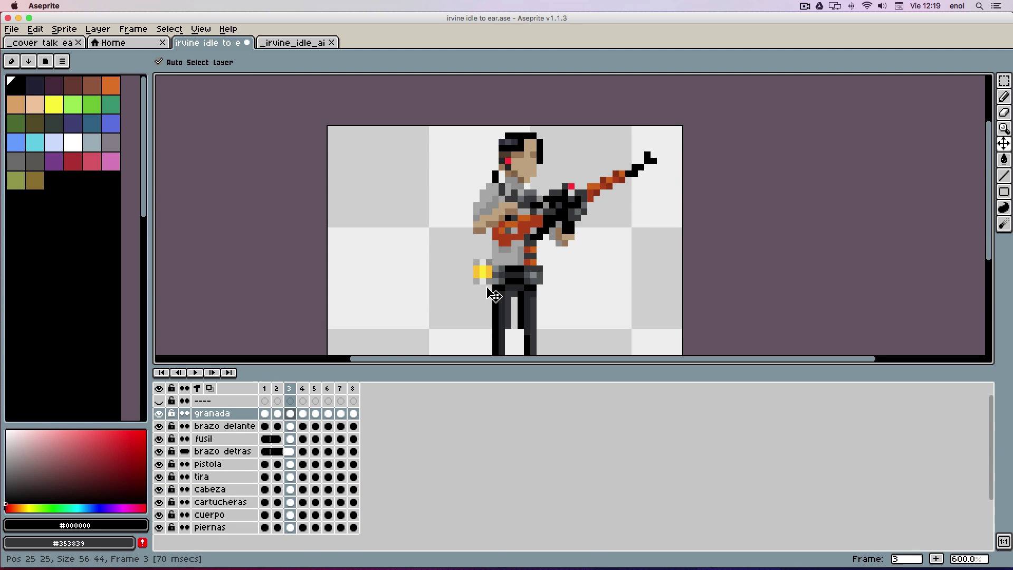
Step: Sample light grey #c7c7c7 and compare the front arm across the frames on the brazo delante layer
alt+click(483, 233)
key(Right)
key(Down)
key(Right)
key(Left)
key(Right)
key(Right)
key(Right)
key(Left)
key(Left)
key(Left)
key(Left)
key(Left)
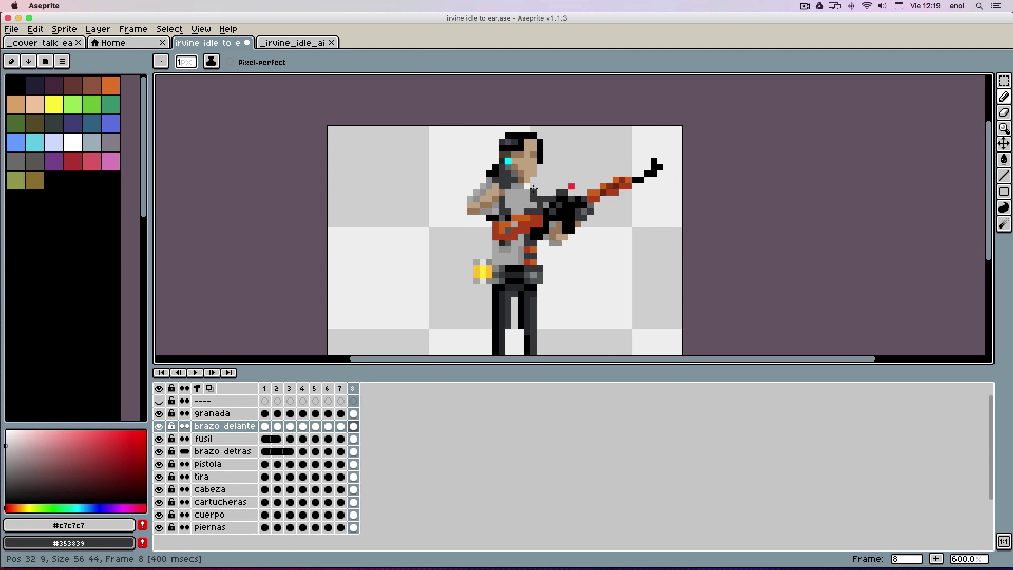
key(Return)
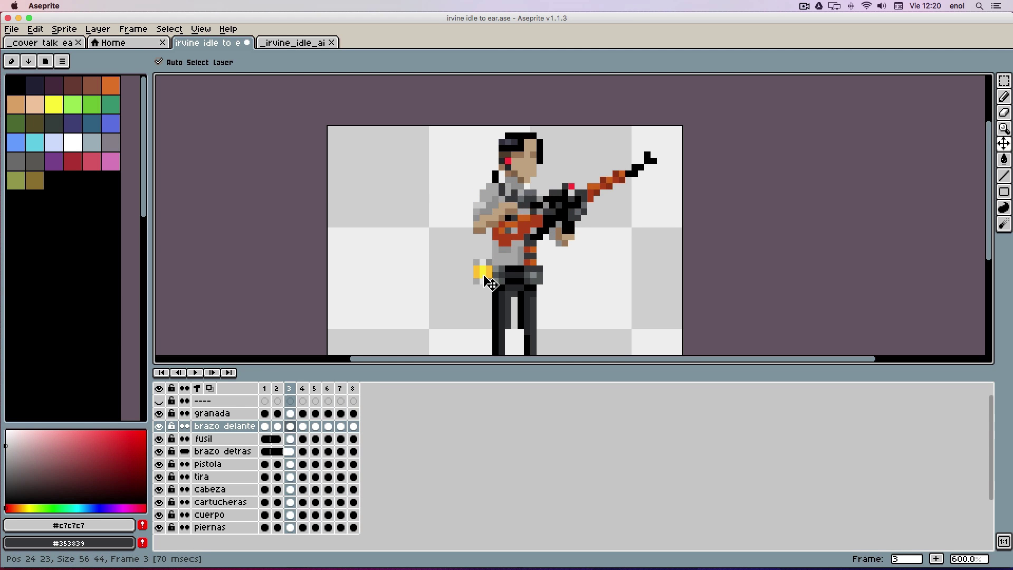
Step: Nudge the grenade about one pixel frame by frame on the granada layer, moving it down in frame 2
ctrl+click(491, 282)
key(Left)
drag(484, 275, 484, 284)
key(Right)
key(Right)
key(Right)
key(Right)
key(Right)
key(Left)
key(Left)
key(Left)
key(Right)
key(Right)
key(Right)
drag(559, 306, 570, 266)
key(Right)
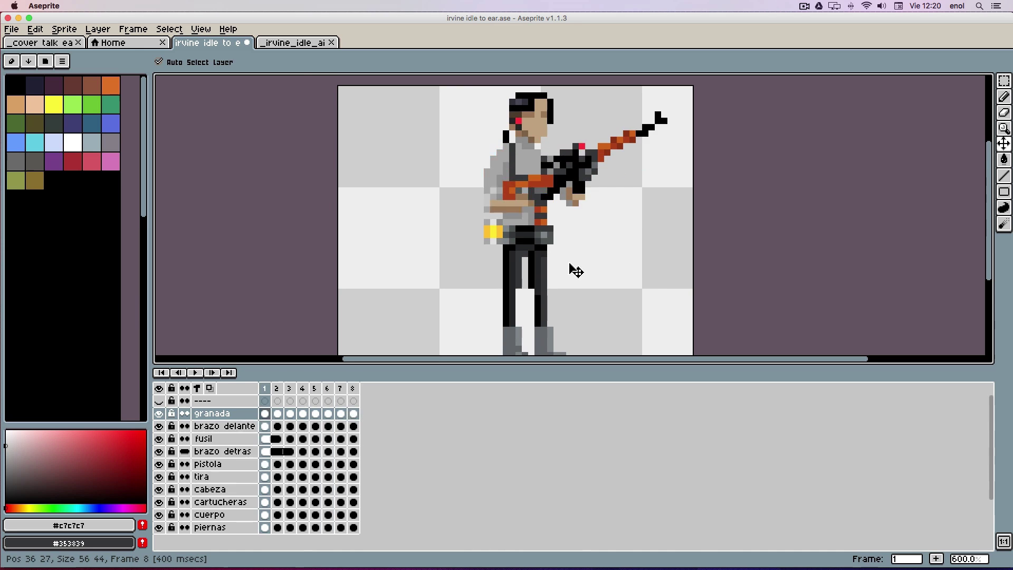
Step: Select the rear belt pouch, 6 by 4 pixels, on the cartucheras layer in frame 4, nudge it and check the playback
key(Down)
key(Down)
key(Down)
key(Down)
key(Down)
key(Down)
key(Down)
key(Down)
key(Up)
key(m)
key(Right)
key(Right)
key(Right)
drag(493, 228, 519, 248)
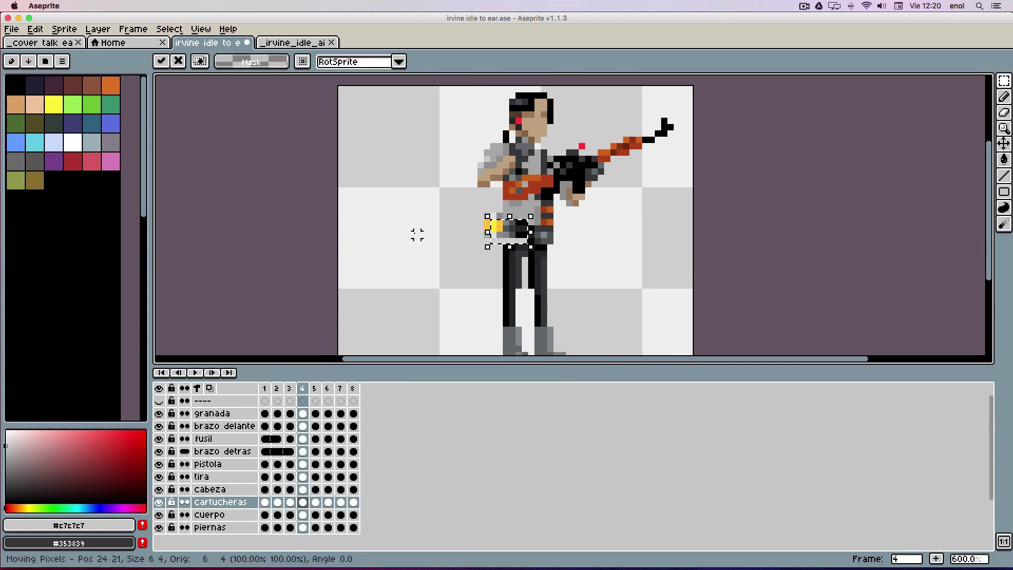
key(Return)
ctrl+click(475, 239)
key(Return)
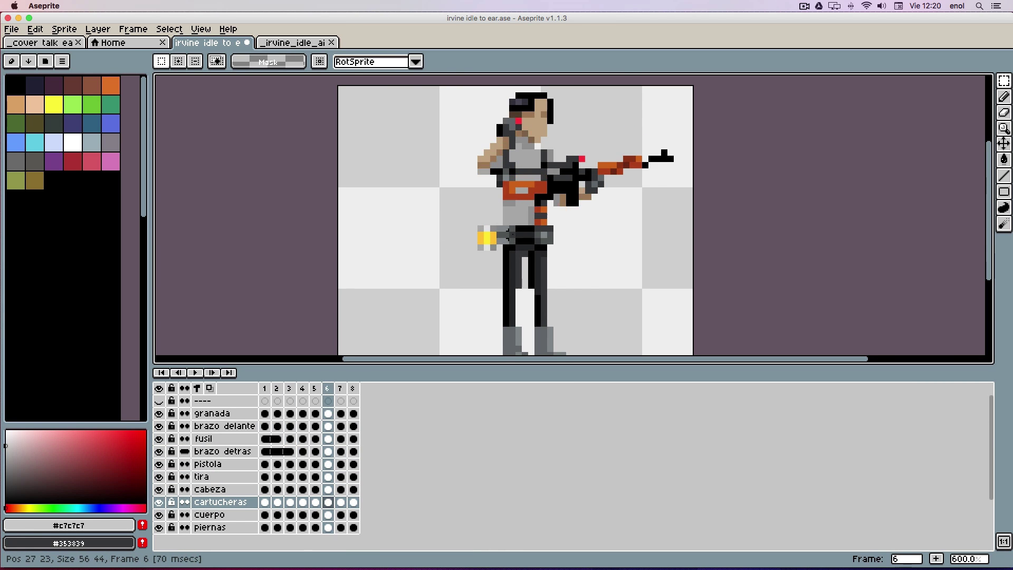
Step: Select the front belt pouch on the cartucheras layer in frame 6 and nudge it down one pixel
drag(554, 226, 533, 243)
key(Down)
click(461, 260)
key(Left)
key(Right)
key(Right)
key(Right)
key(Left)
key(Right)
key(Left)
key(Down)
Step: Step through the frames to check the belt pouch movement
click(615, 213)
key(Right)
key(Left)
key(Right)
key(Right)
scroll(615, 214, down, 3)
scroll(612, 213, up, 1)
Step: Undo the recent belt pouch edits, redo part of them and play the animation
key(super+z)
key(super+z)
key(super+z)
key(super+z)
key(super+z)
key(super+z)
key(super+shift+z)
key(super+shift+z)
key(super+shift+z)
key(Return)
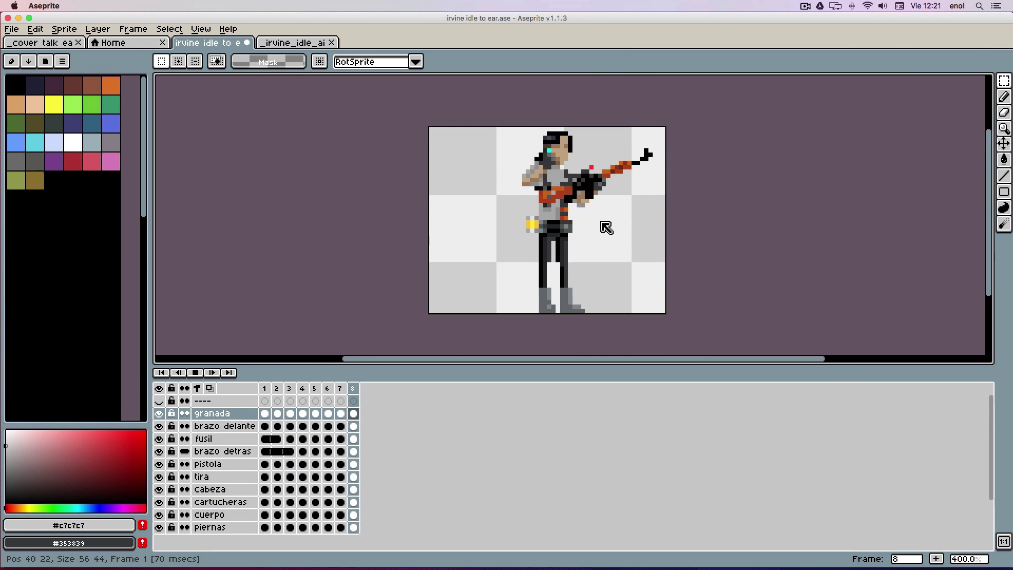
Step: Activate the tira layer and try nudging the 6 by 4 pixel selection in frame 4
scroll(601, 222, up, 1)
key(Return)
key(Down)
key(Down)
key(Down)
key(Down)
key(Down)
key(Right)
key(Right)
key(Return)
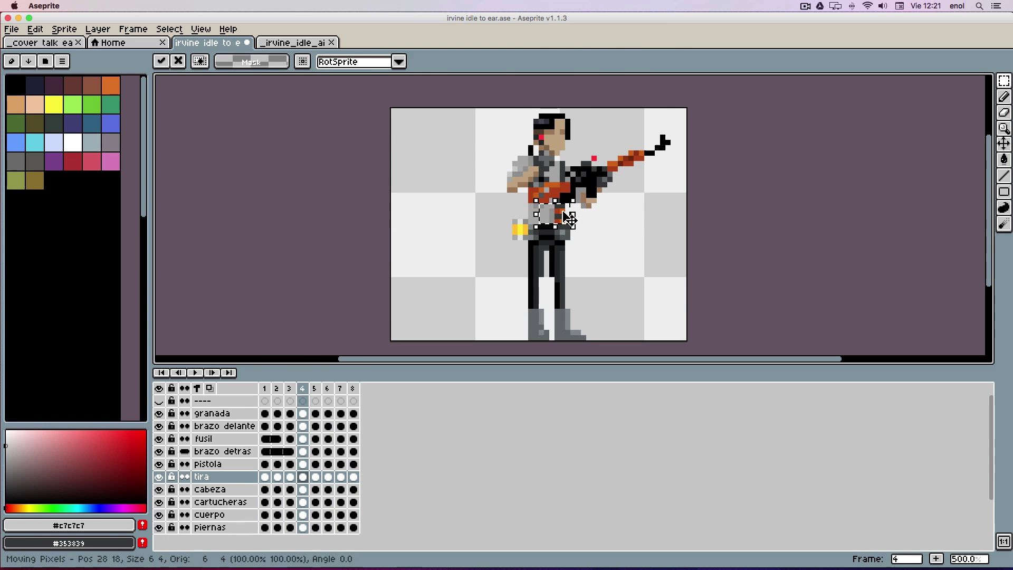
Step: Switch to the Pencil, activate the fusil layer and sample grey #8e8e8e from the sprite
key(b)
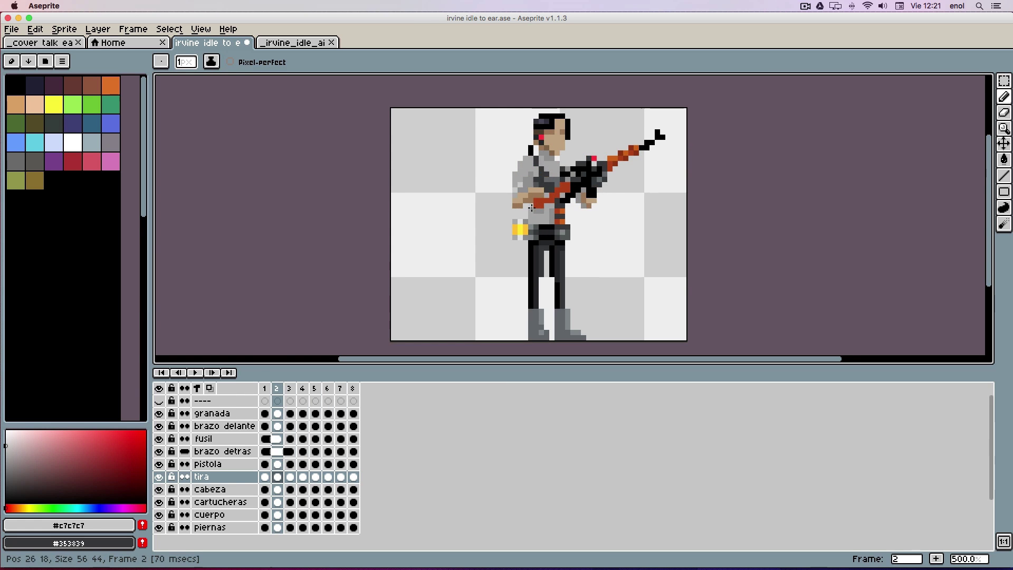
key(Left)
super+click(551, 200)
scroll(553, 199, up, 4)
alt+click(556, 201)
scroll(554, 203, down, 2)
Step: Compare the rifle frame by frame through frame 7 on the fusil layer and play the animation
key(Right)
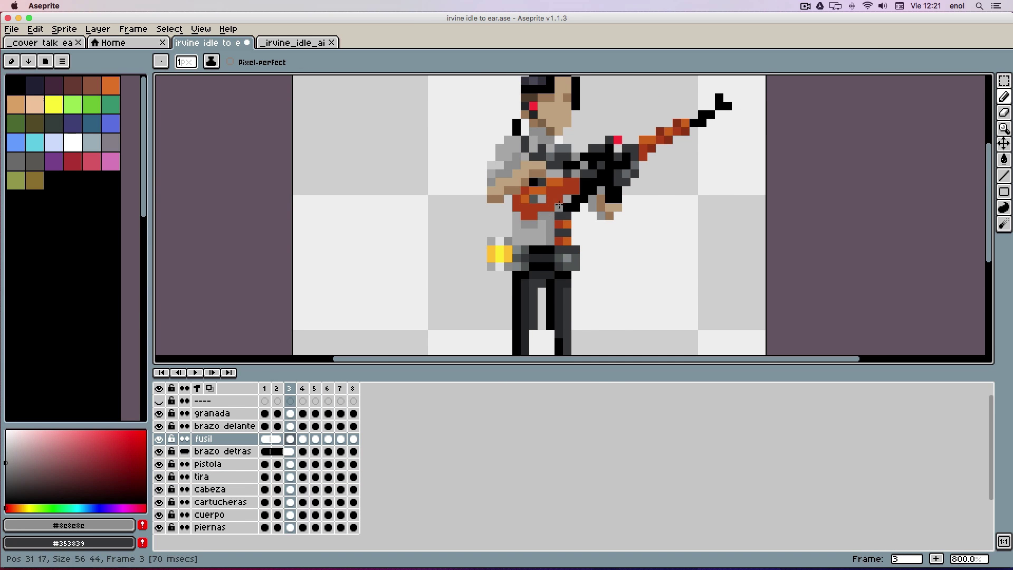
key(Left)
key(Right)
key(Right)
key(Right)
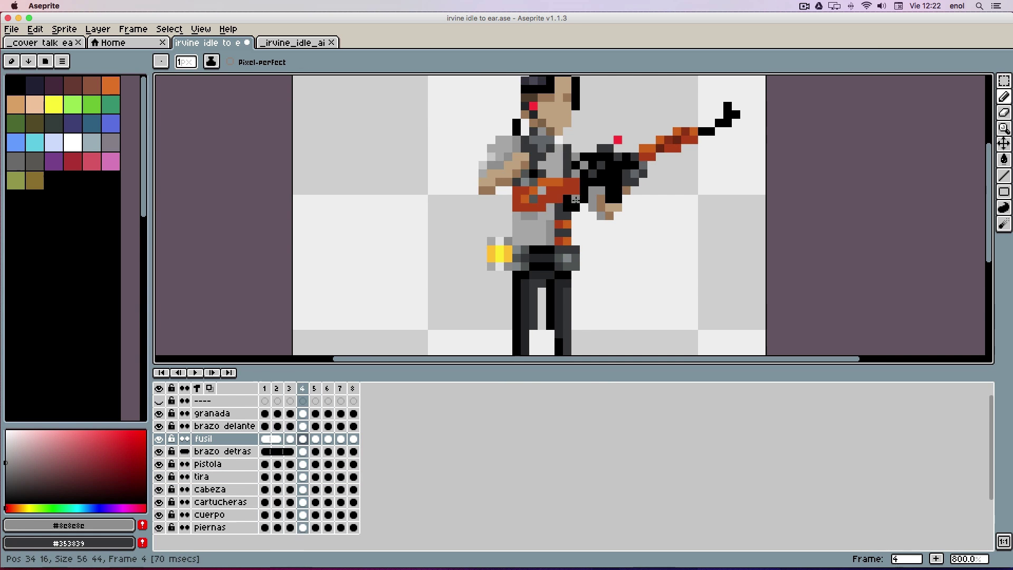
key(Right)
key(Right)
key(Right)
key(Right)
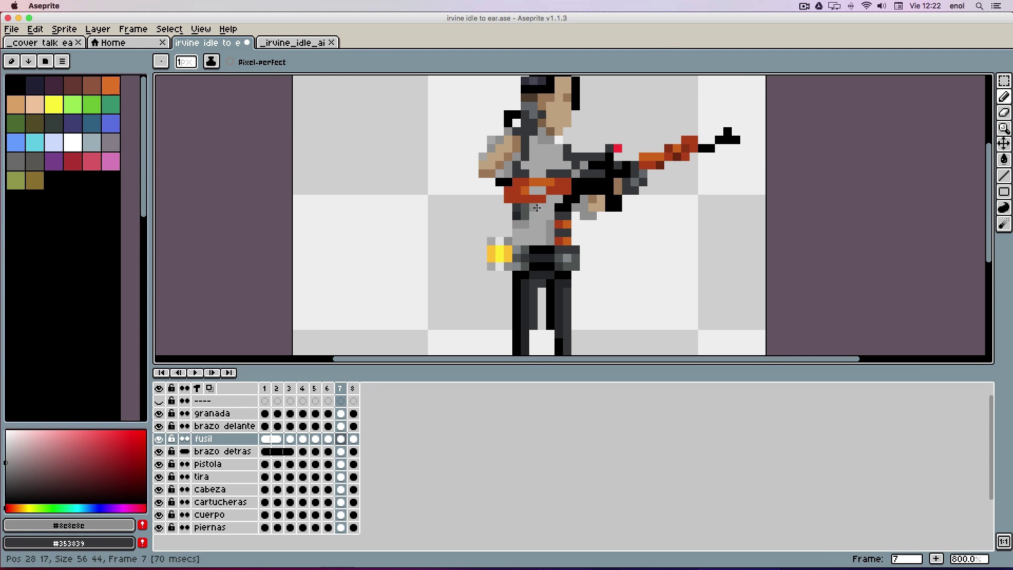
key(Return)
scroll(633, 188, down, 3)
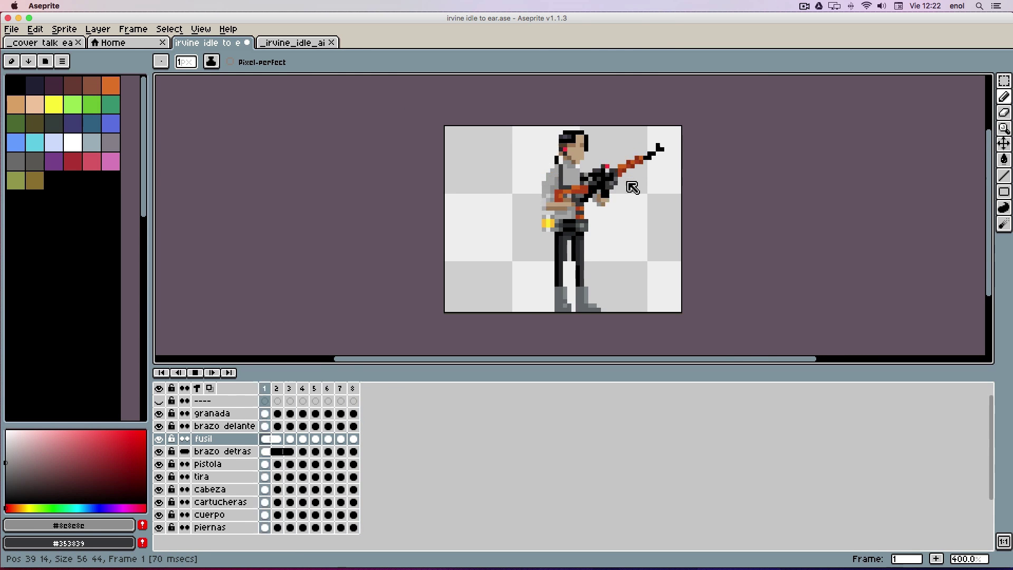
Step: Activate the brazo delante layer, sample brown #9a7756 and review the playback
scroll(624, 182, up, 2)
alt+click(598, 201)
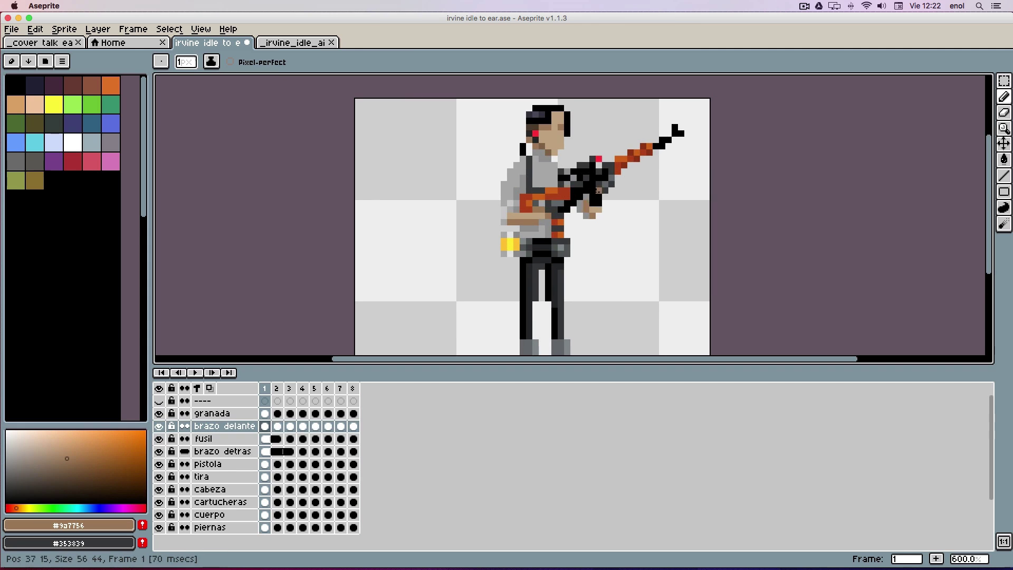
scroll(637, 195, down, 2)
scroll(678, 195, up, 2)
scroll(713, 195, down, 1)
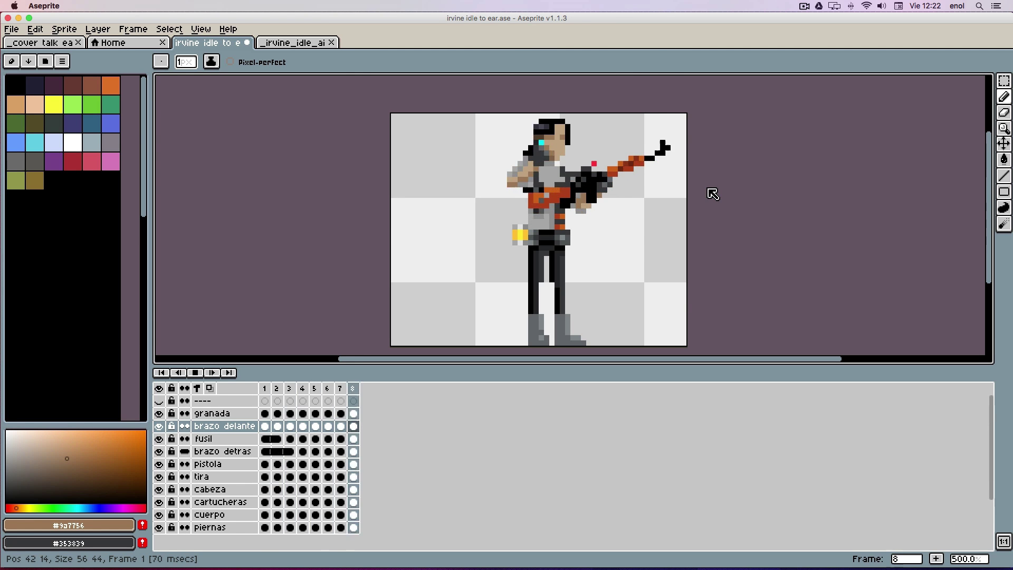
Step: Activate the pistola layer with the Move tool and check the pistol in frames 6 and 7
key(Return)
super+click(561, 216)
key(Left)
key(Left)
key(Left)
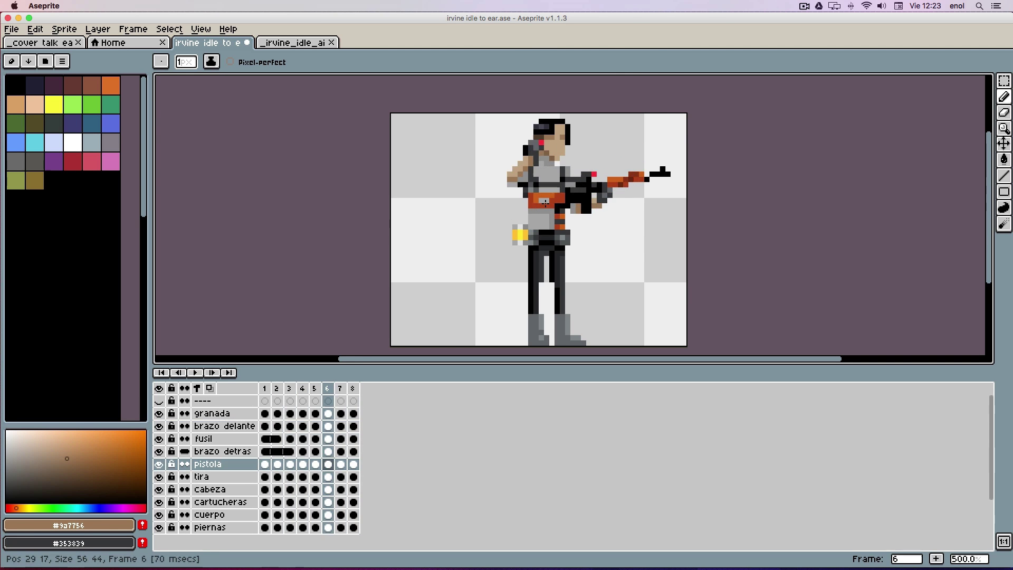
key(v)
key(Right)
key(Right)
key(Left)
key(Return)
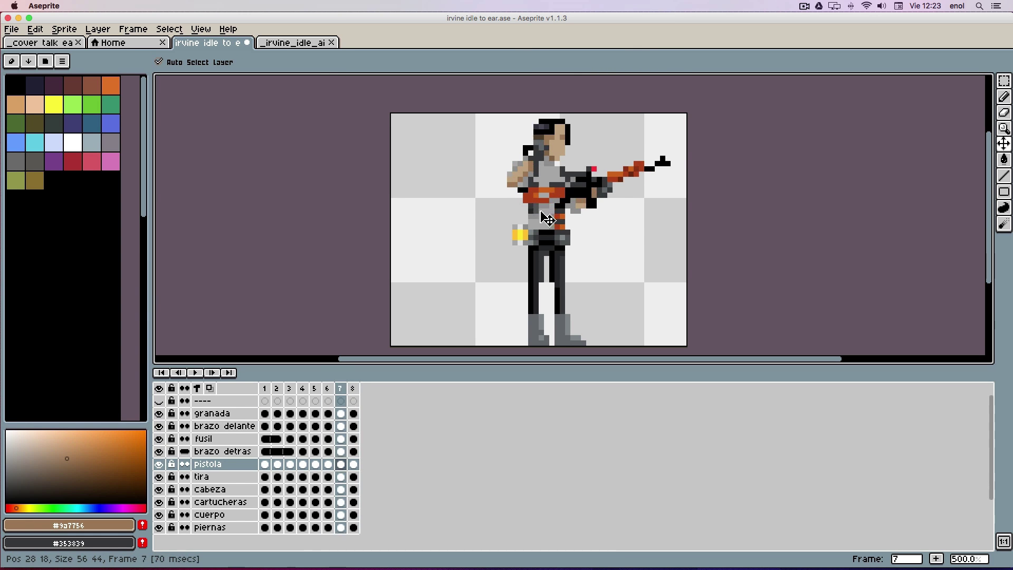
Step: Activate the tira layer, sample dark grey #353839 and compare the strap in the earlier frames
key(Down)
alt+click(599, 185)
key(Left)
key(Left)
key(Left)
key(Left)
key(Right)
key(Right)
scroll(568, 175, up, 2)
key(Left)
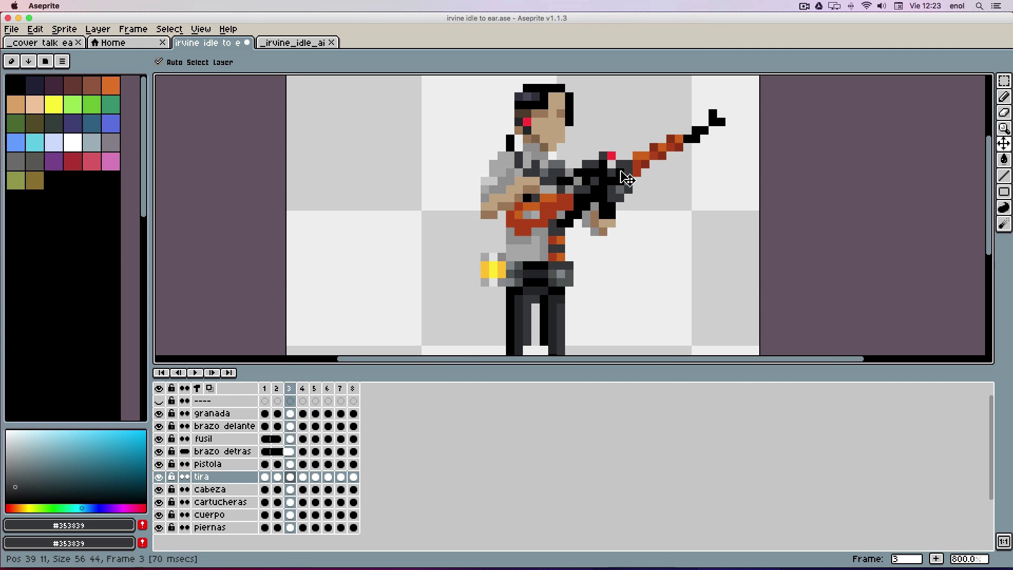
Step: Review the strap through the last frames with the Pencil, play the animation and save the sprite
key(Right)
key(Right)
key(Right)
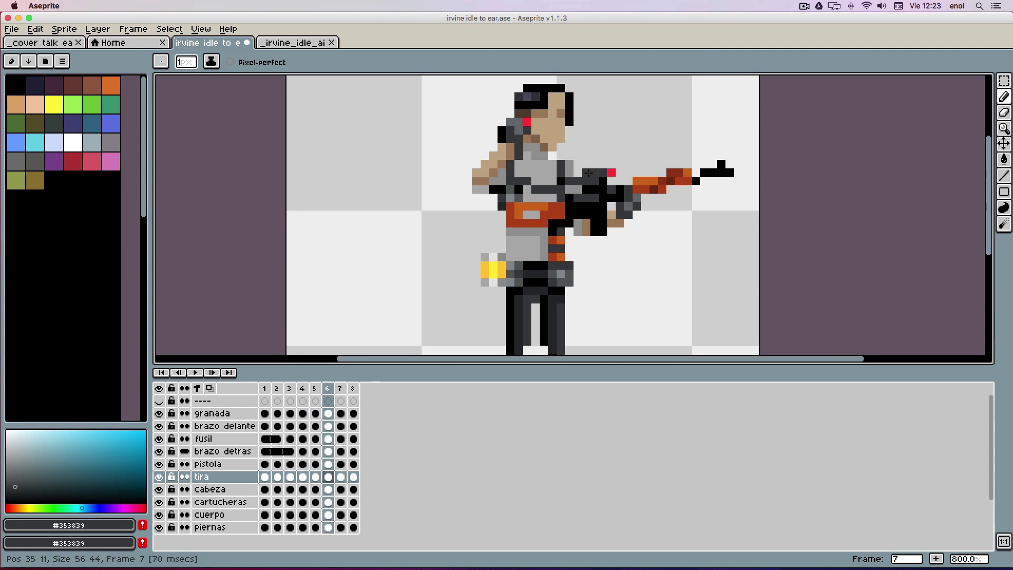
key(Right)
key(Right)
scroll(569, 148, down, 1)
key(Return)
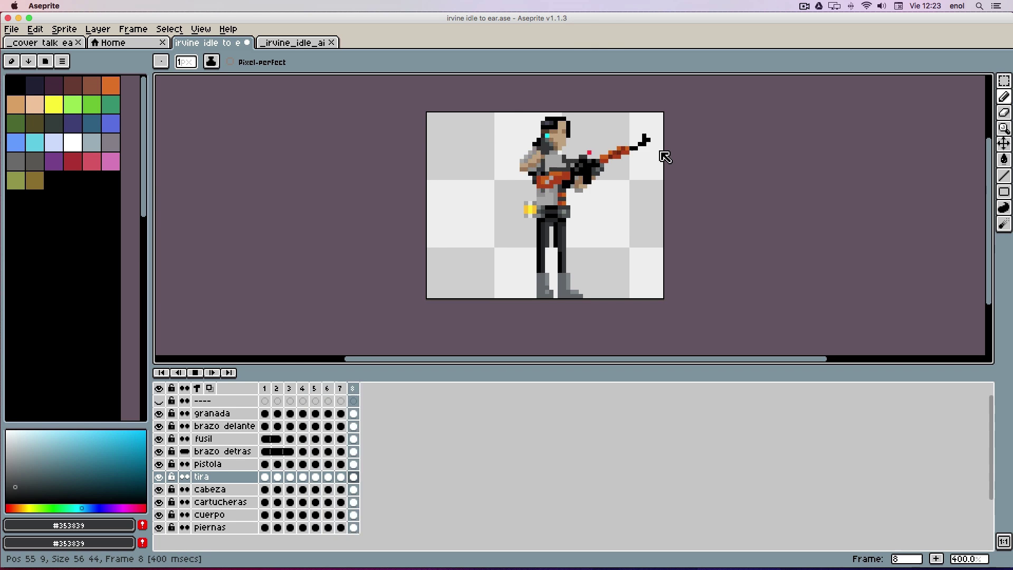
key(Return)
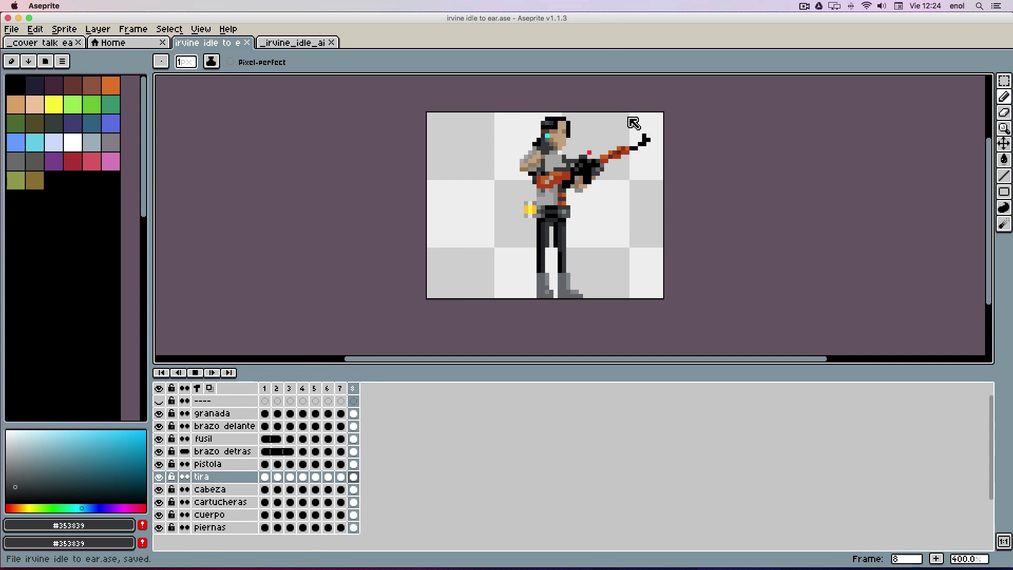
key(Return)
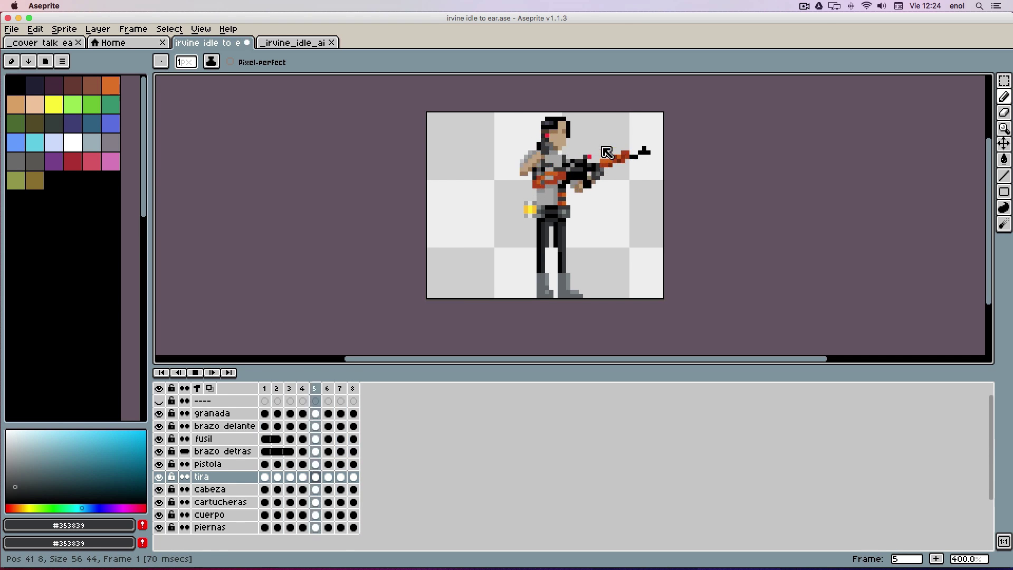
Step: Activate the brazo detras layer, sample grey #8e8e8e and play the animation
key(Return)
scroll(570, 155, up, 2)
key(Up)
key(Up)
key(Return)
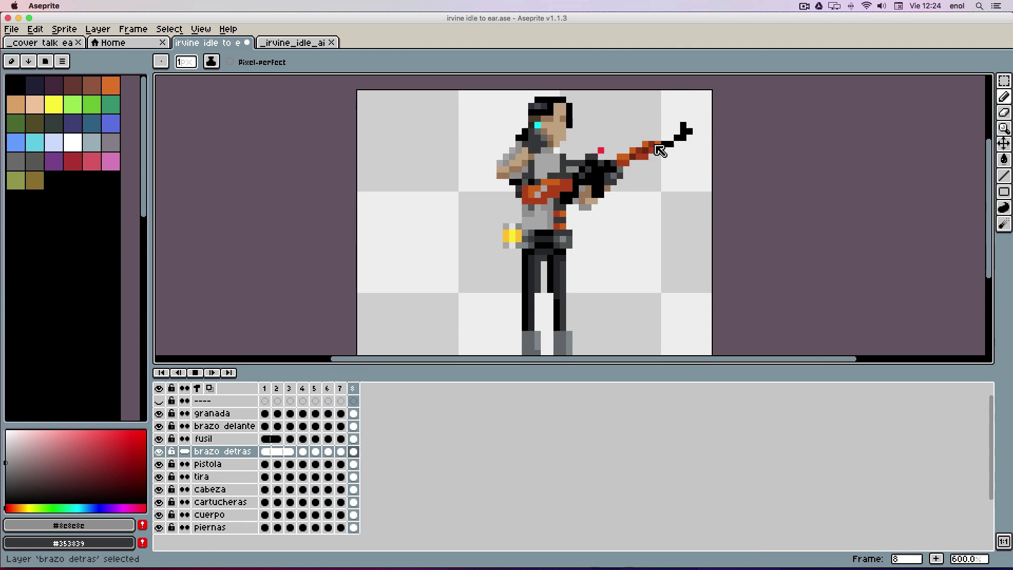
scroll(808, 262, down, 2)
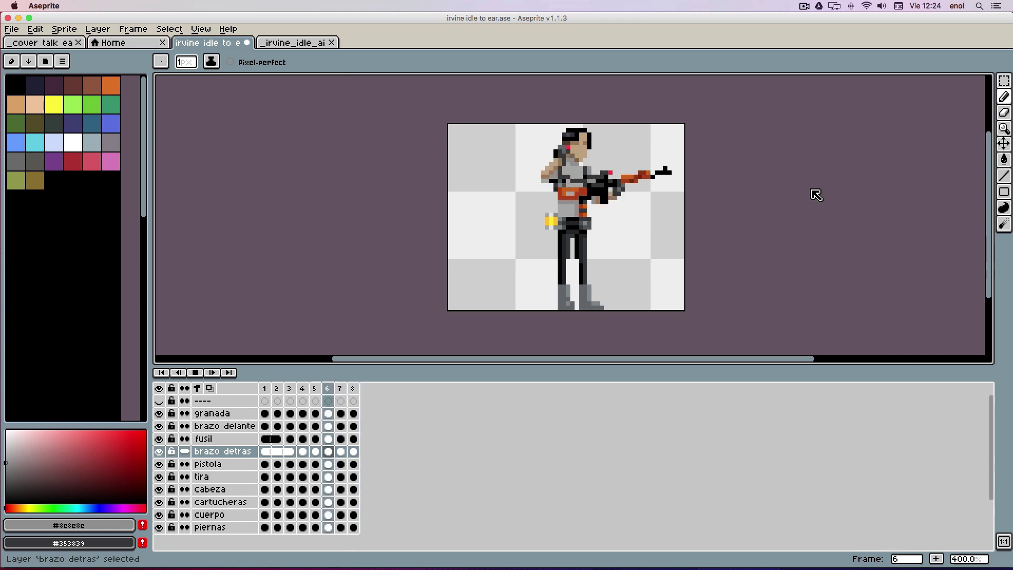
Step: Sample dark grey #353839 from the rifle in frame 5 on the brazo detras layer and replay the animation
key(Return)
key(Right)
key(Right)
key(Right)
scroll(618, 186, up, 3)
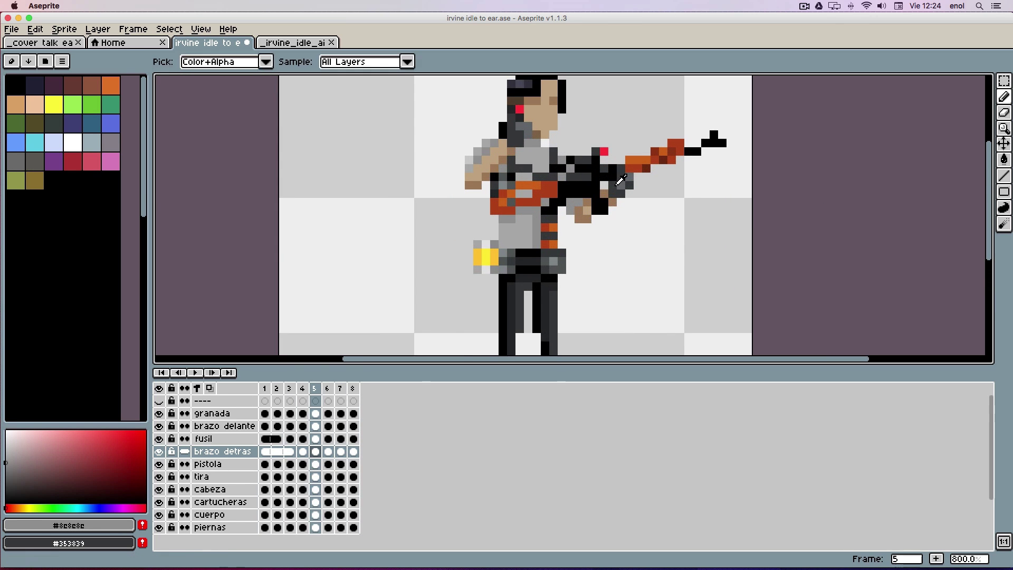
alt+click(626, 185)
scroll(626, 186, down, 1)
key(Right)
key(Return)
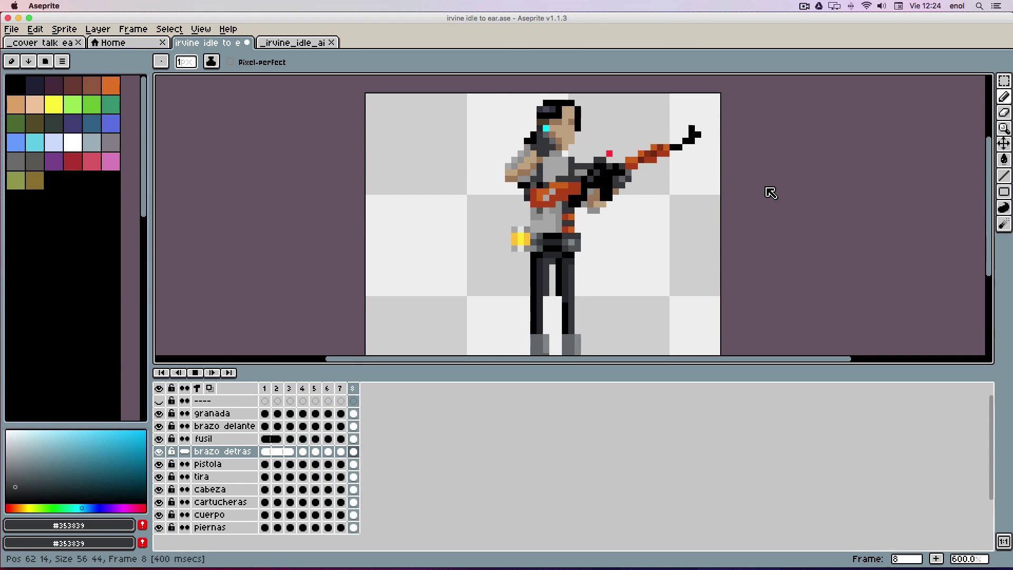
Step: Activate the fusil layer in frame 7 and sample black #000000 from the rifle
key(Up)
key(Right)
key(Right)
alt+click(597, 185)
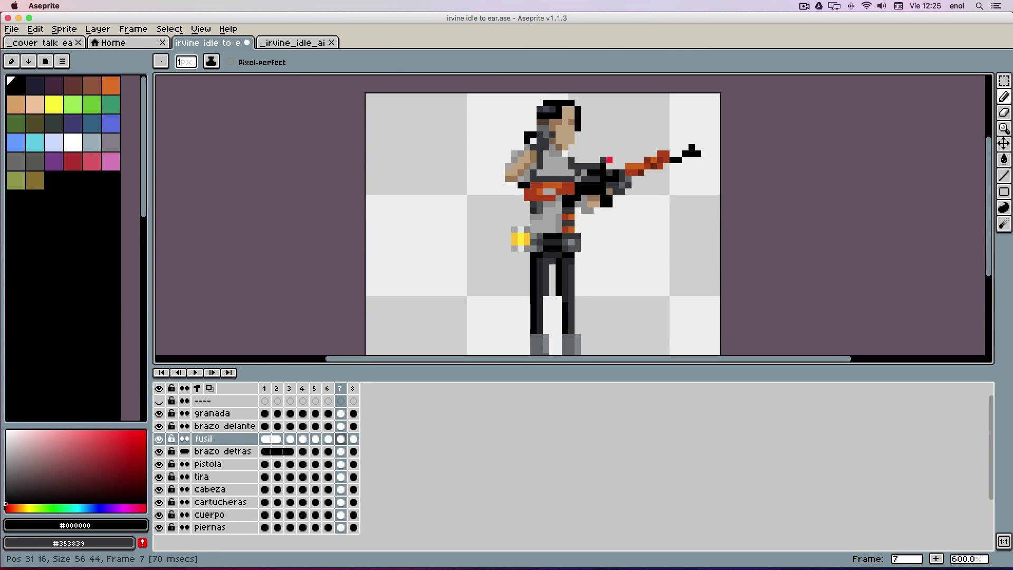
Step: Flip repeatedly through the frames on the fusil layer to compare the rifle's pixels
key(Left)
key(Left)
key(Left)
key(Right)
key(Right)
key(Right)
key(Right)
key(Right)
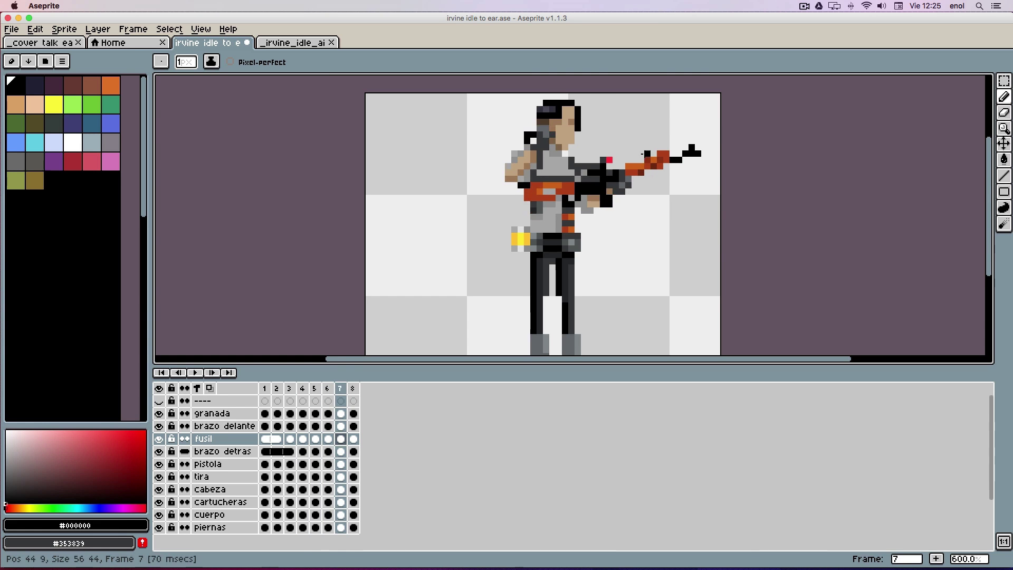
key(Right)
key(Right)
key(Right)
key(Right)
key(Right)
key(Right)
key(Right)
key(Right)
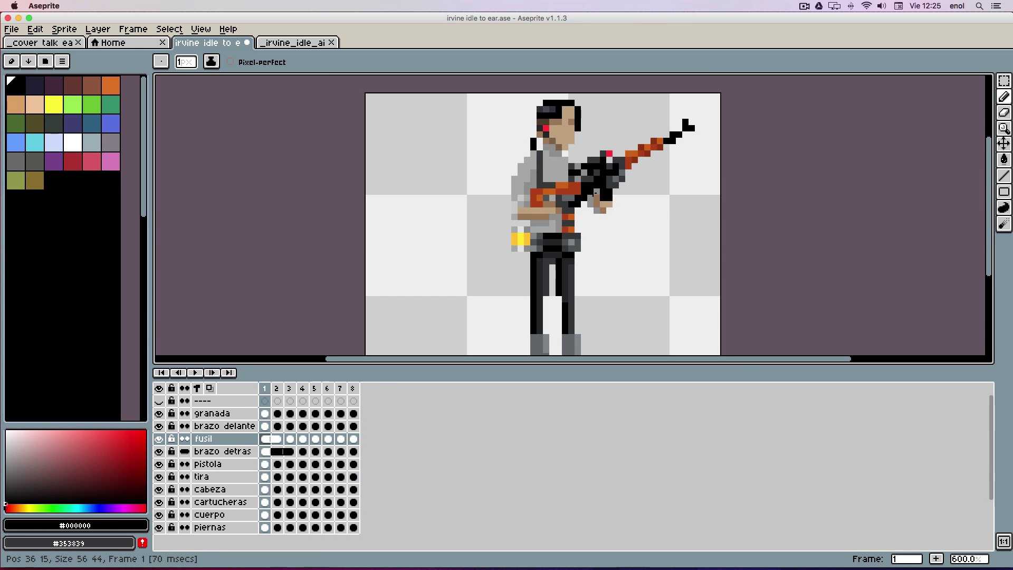
Step: Paint a black pixel under the rifle beside the torso in frames 8 and 7 on the fusil layer
key(Left)
click(566, 210)
key(Left)
click(565, 210)
key(Left)
key(Left)
key(Left)
key(Left)
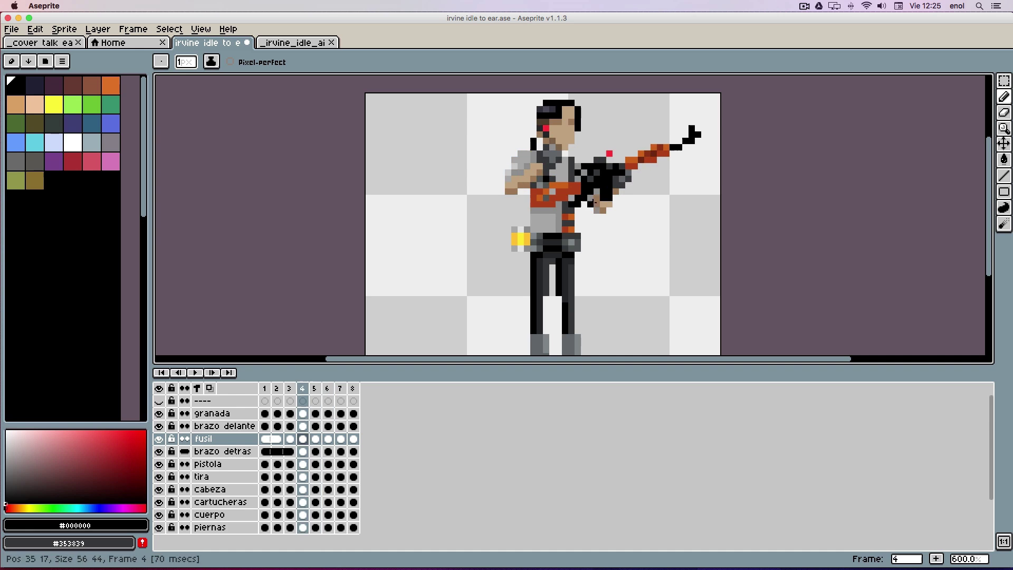
Step: Play the finished animation several times and save the sprite
key(Return)
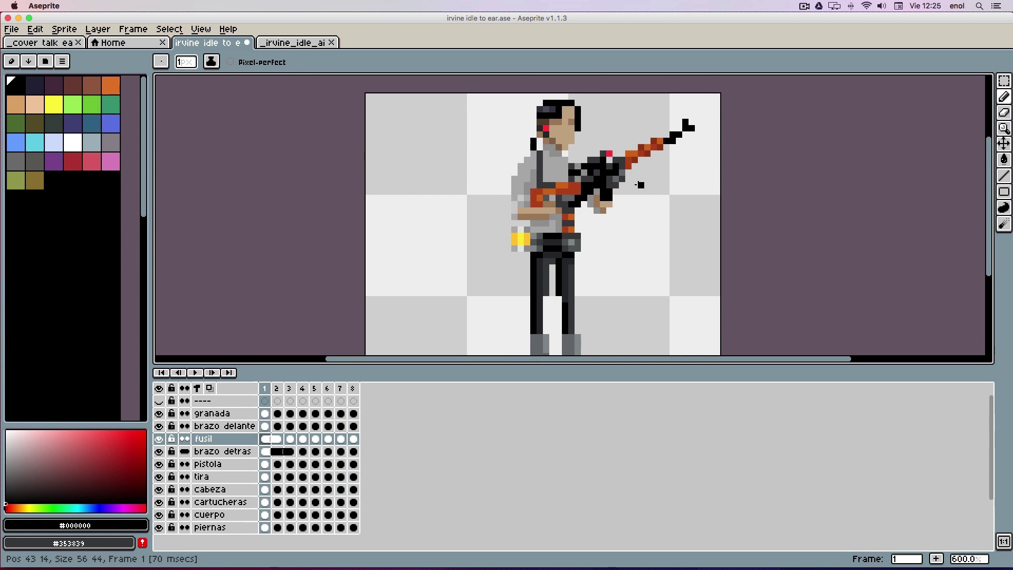
key(Return)
key(Return)
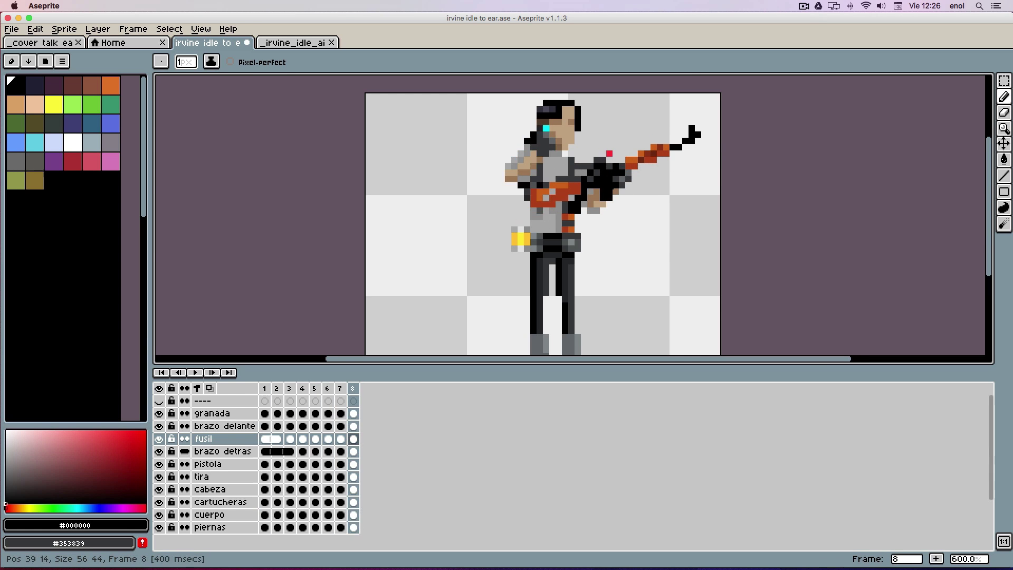
key(Return)
key(Return)
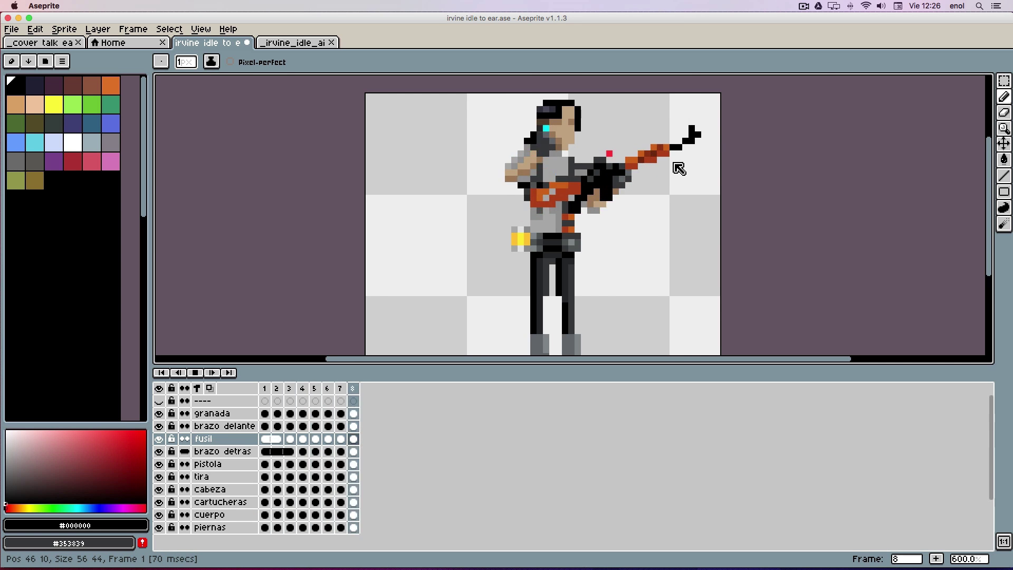
scroll(673, 163, down, 2)
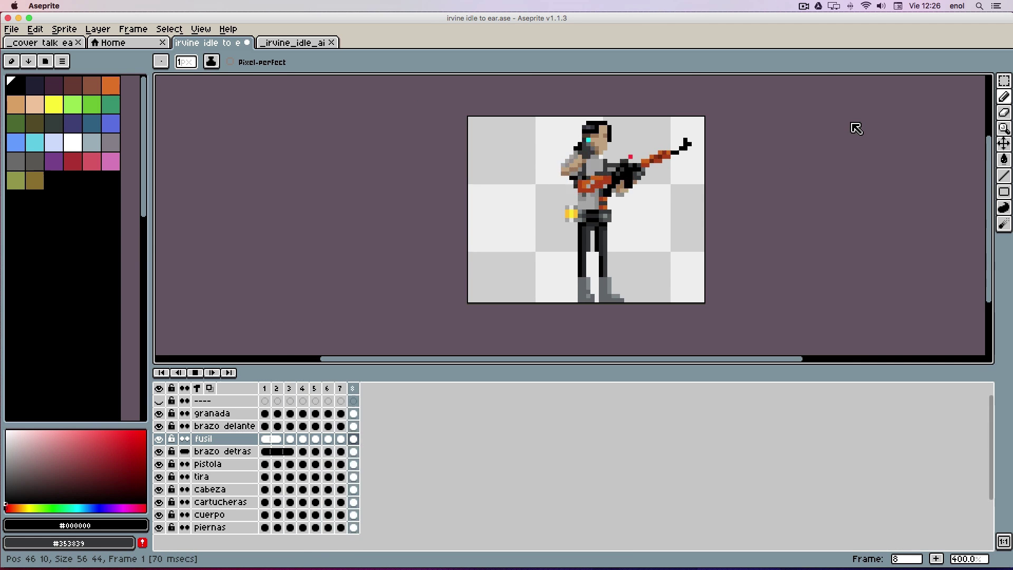
key(Return)
key(super+s)
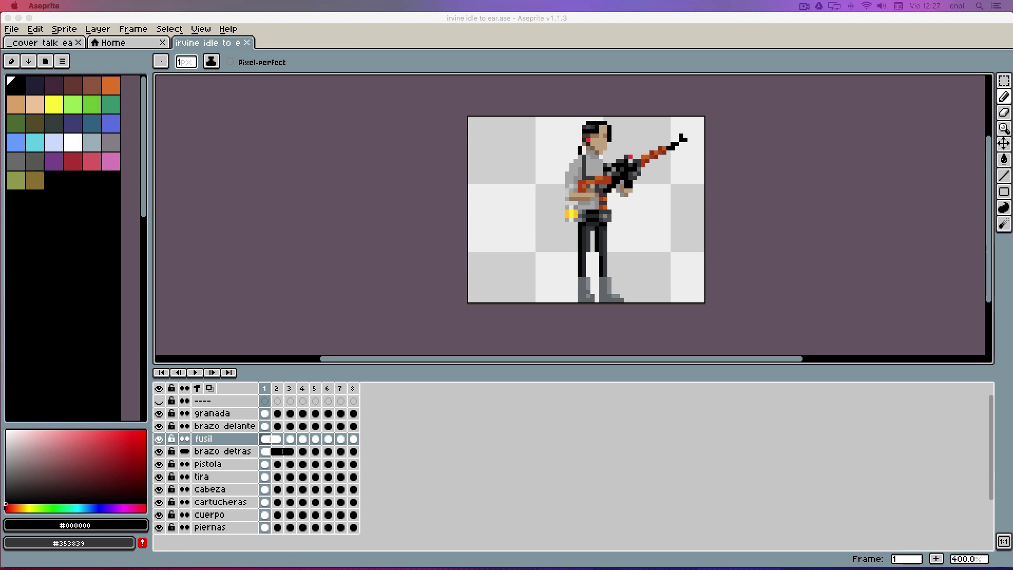
Step: Select the frame 8 cels on all layers from piernas up to granada
click(39, 43)
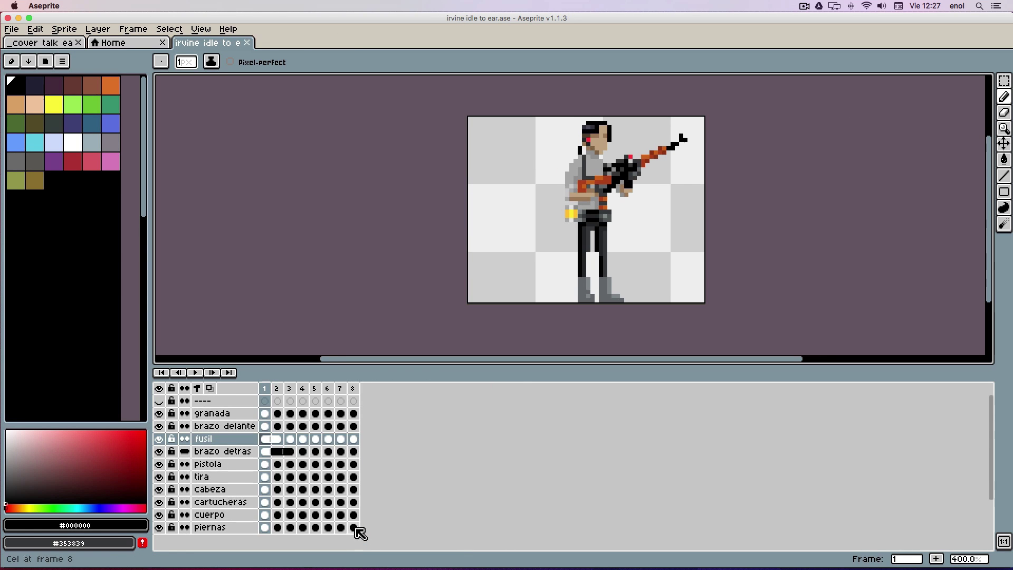
drag(355, 528, 355, 413)
key(alt+n)
key(super+shift+e)
key(super+z)
key(super+z)
key(super+b)
key(super+n)
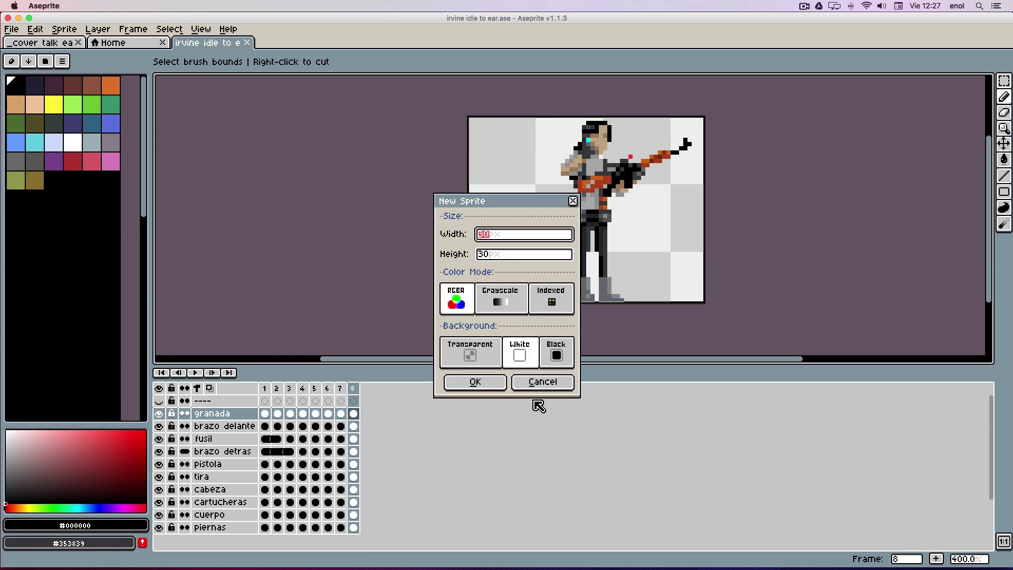
key(Escape)
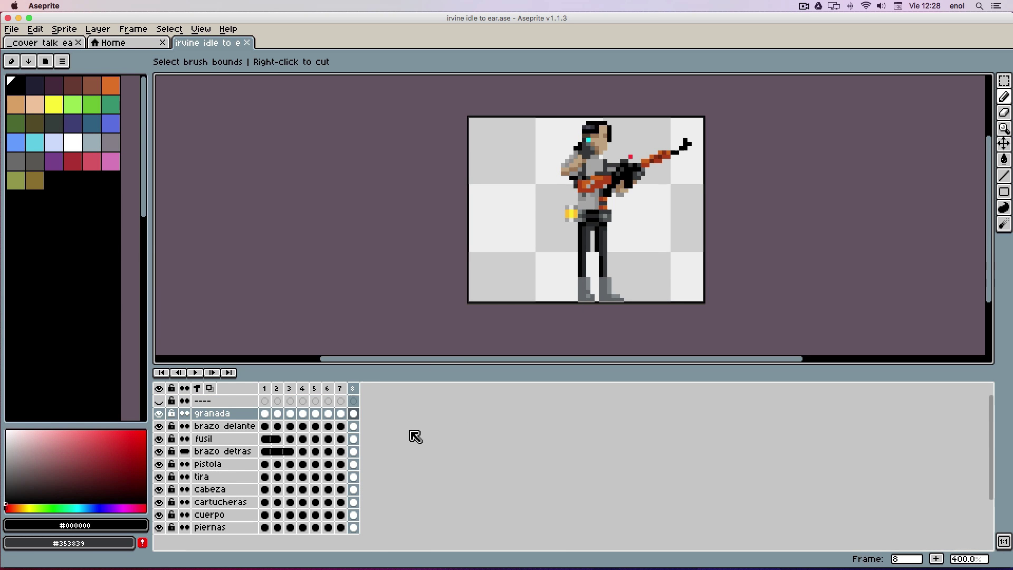
Step: Undo the paste made on the piernas layer and paste the copied cels from frame 9 of the granada layer
key(alt+b)
click(367, 525)
key(super+v)
key(super+z)
click(366, 417)
key(super+v)
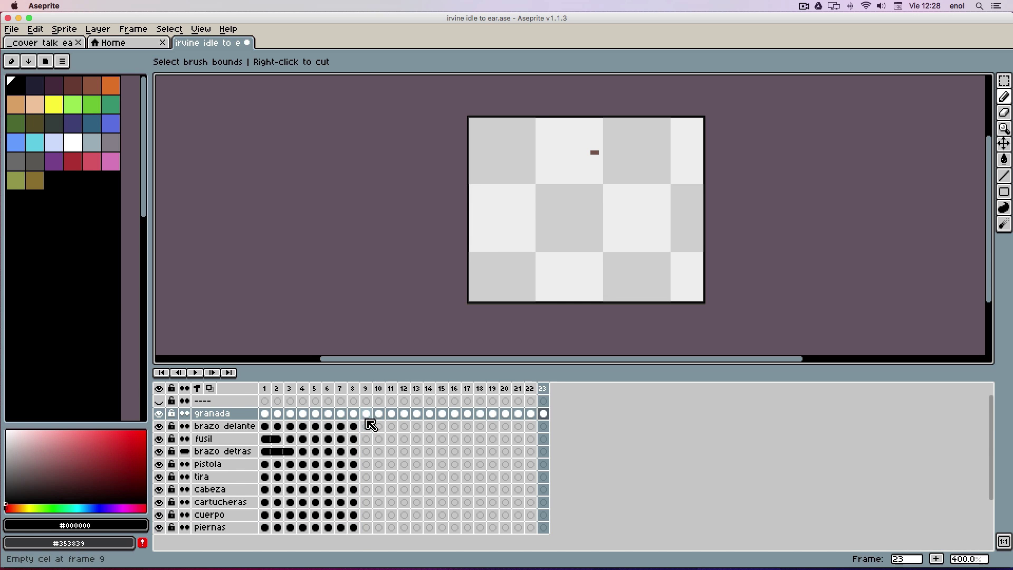
key(alt+l)
key(f)
click(328, 401)
click(365, 401)
click(352, 401)
key(super+z)
Step: Copy the complete soldier image from frame 8 and paste it into frame 9 of the piernas layer
click(354, 527)
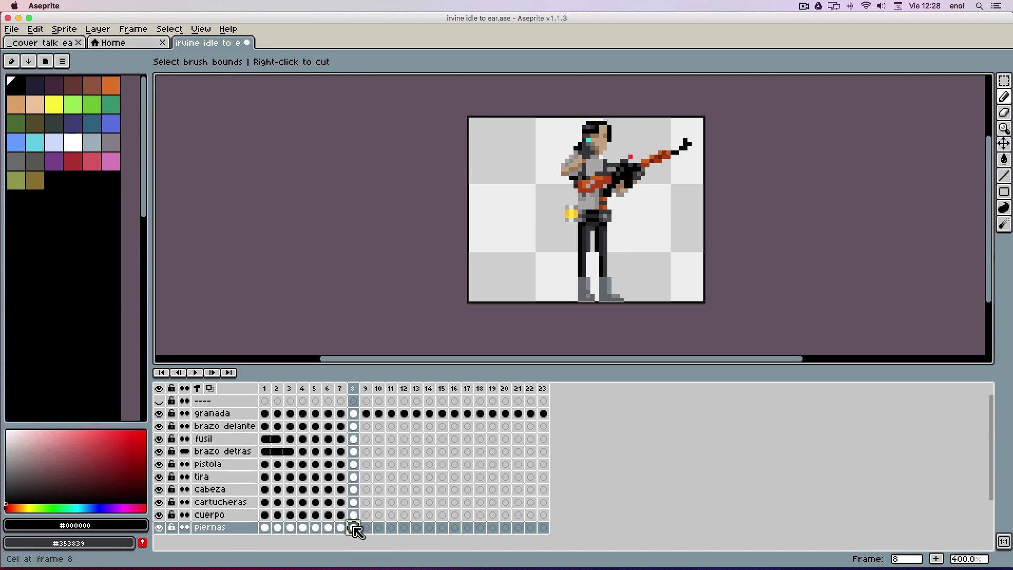
key(alt+l)
key(f)
key(super+z)
click(367, 528)
key(super+v)
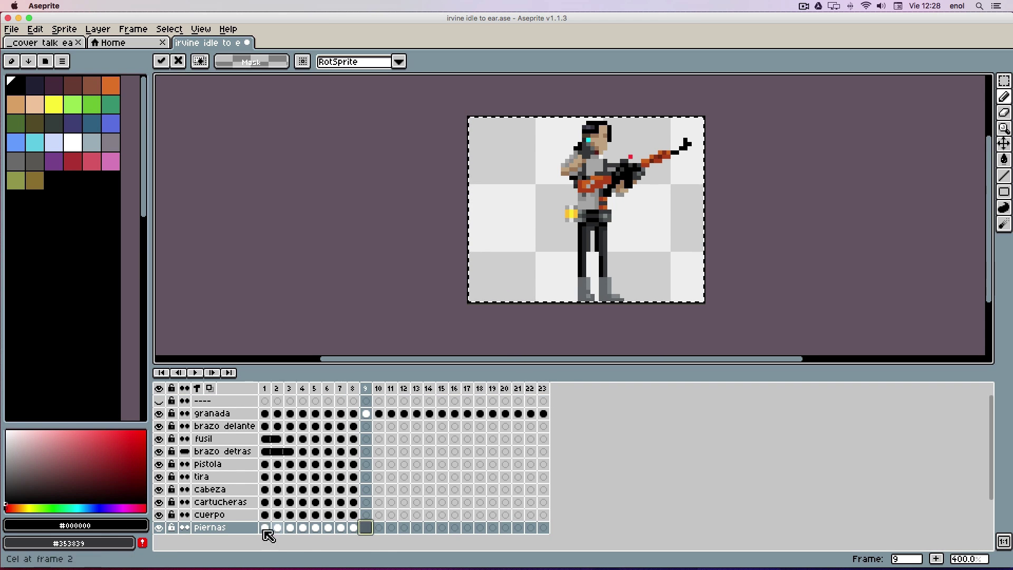
Step: Extend the soldier image on the piernas layer as linked cels from frame 9 through frame 23
key(alt+d)
key(alt+d)
key(alt+d)
key(alt+d)
key(alt+d)
key(alt+d)
key(alt+d)
key(alt+d)
key(alt+d)
key(alt+d)
key(alt+d)
key(alt+d)
key(alt+d)
key(alt+d)
Step: Move the mouth cels of the granada layer in frames 9 to 23 into place on the soldier's face
click(374, 413)
drag(543, 414, 371, 414)
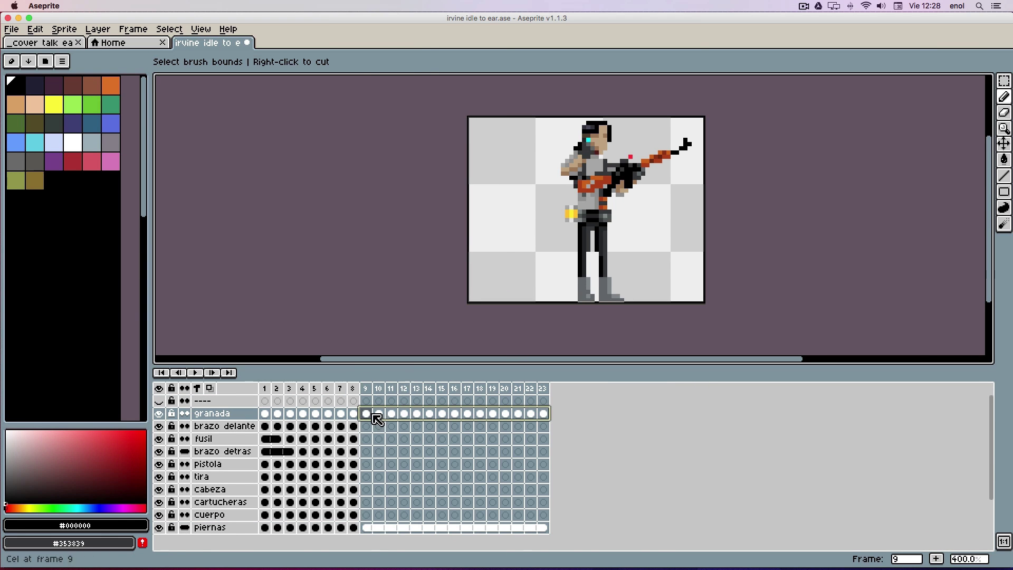
click(1004, 81)
click(1004, 144)
click(668, 150)
scroll(637, 162, up, 1)
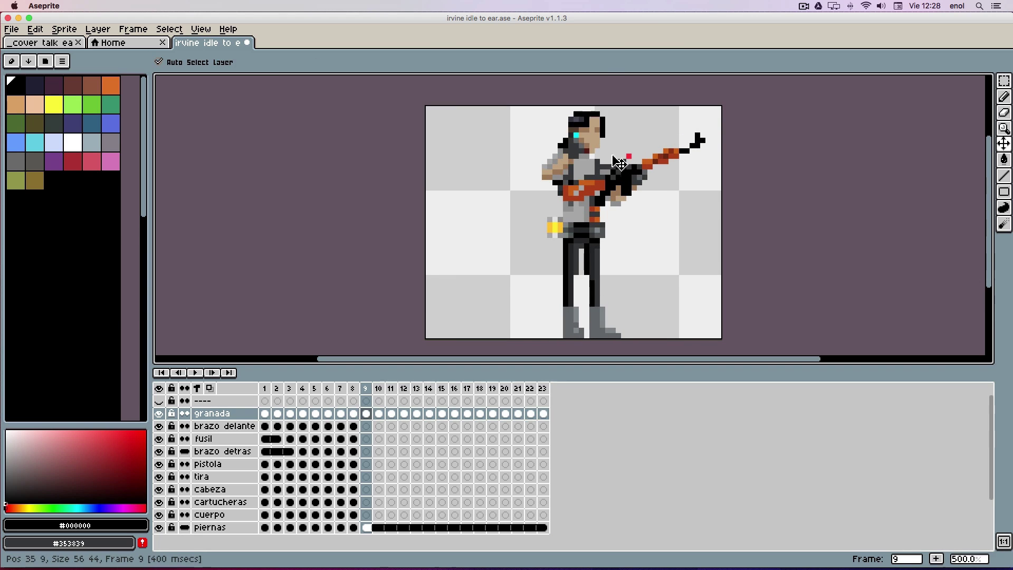
drag(544, 414, 366, 415)
click(729, 188)
Step: Set the duration of frames 8 to 23 to 70 milliseconds and play the animation
drag(530, 392, 354, 392)
drag(540, 388, 357, 392)
text(p70)
key(Return)
key(Return)
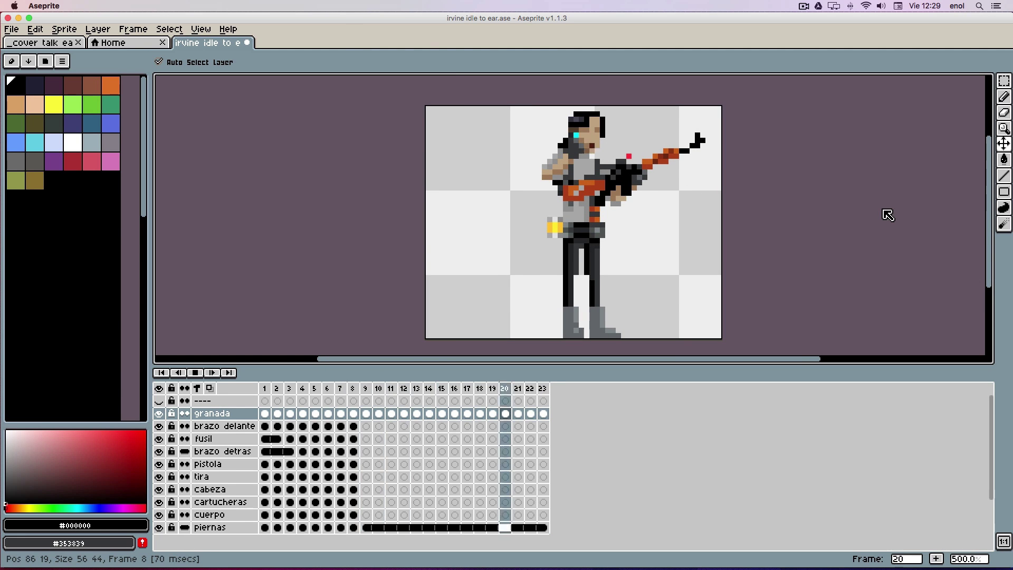
scroll(823, 214, down, 1)
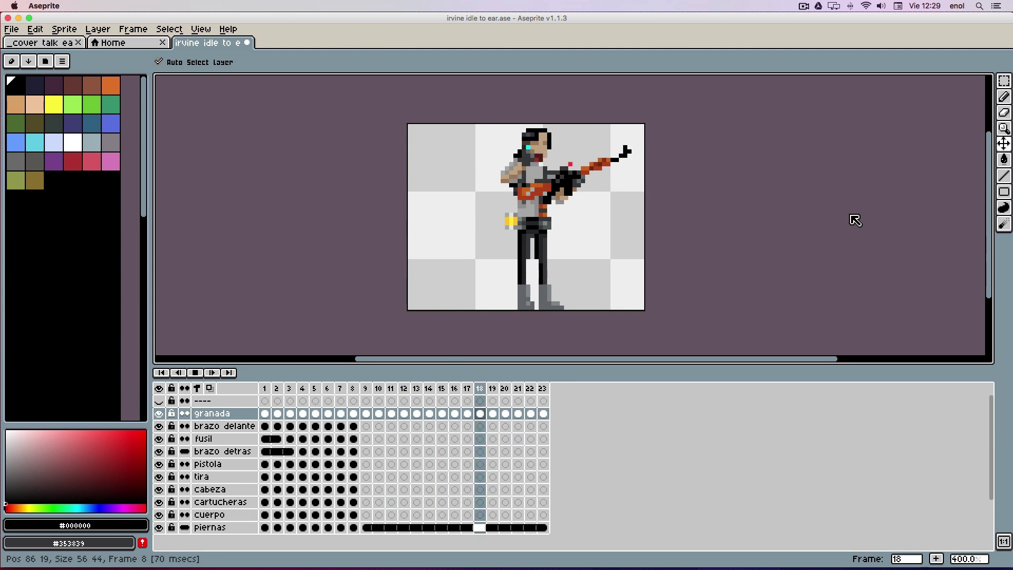